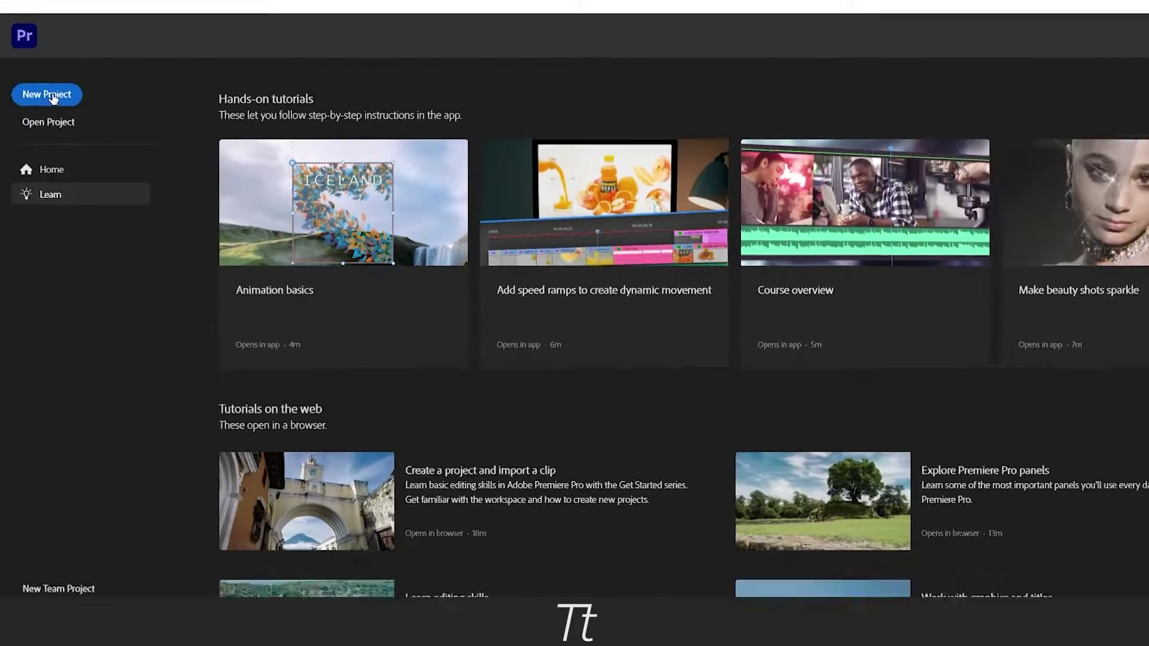
Start a new Premiere project named 'Adobe Stock Video'
left_click(107, 137)
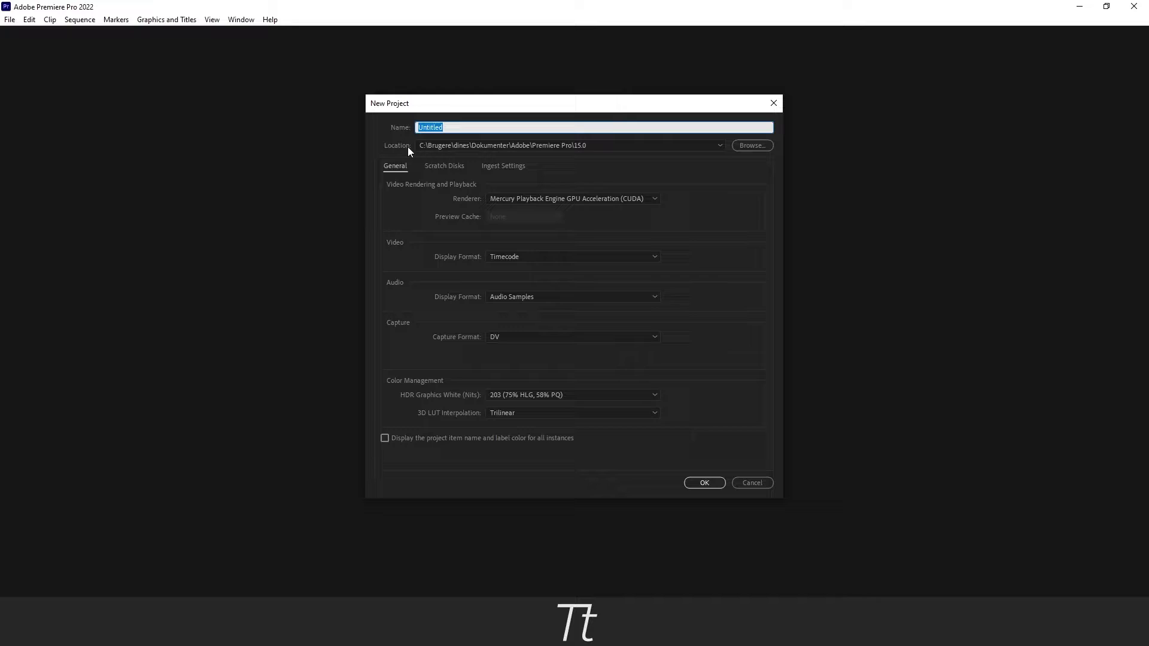
type("Adobe Stock Video")
left_click(705, 482)
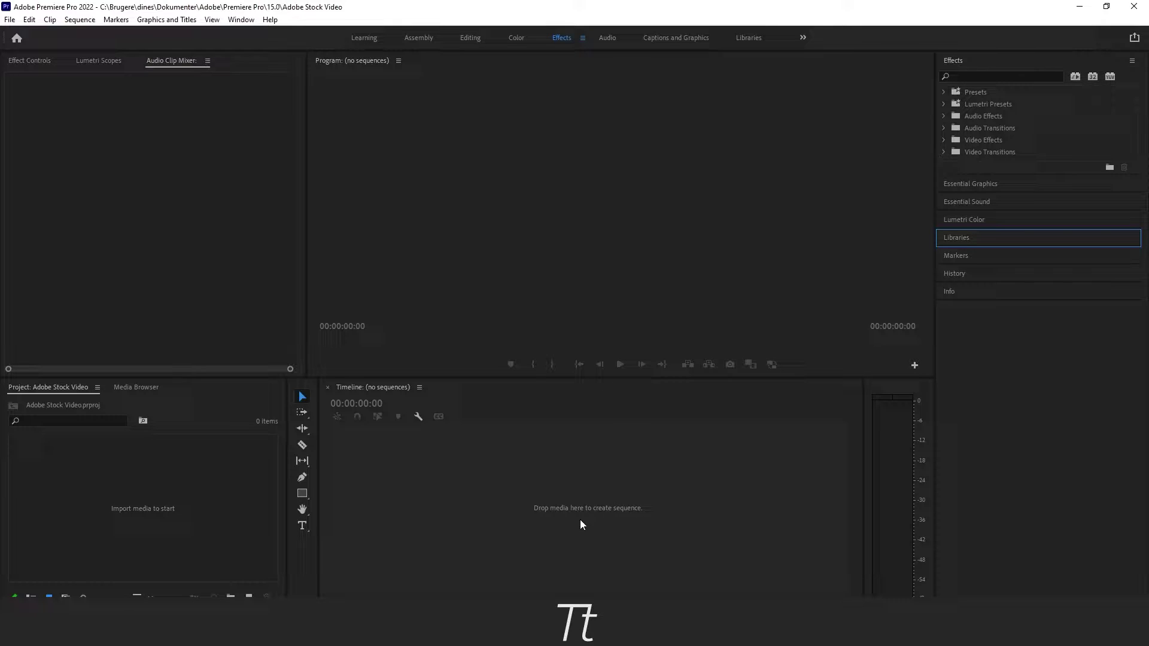
Drag IMG_4797.MOV from the Adobe Stock Video folder onto the timeline and zoom in
key("alt+Tab")
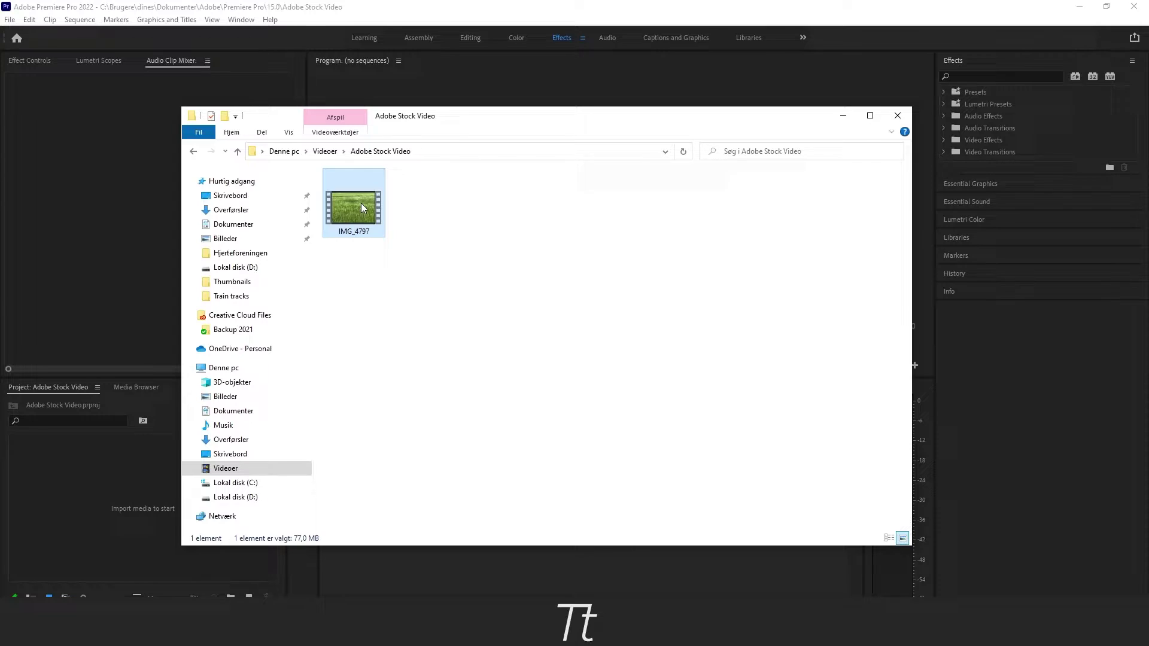
left_click_drag(356, 207, 475, 468)
key("alt+Tab")
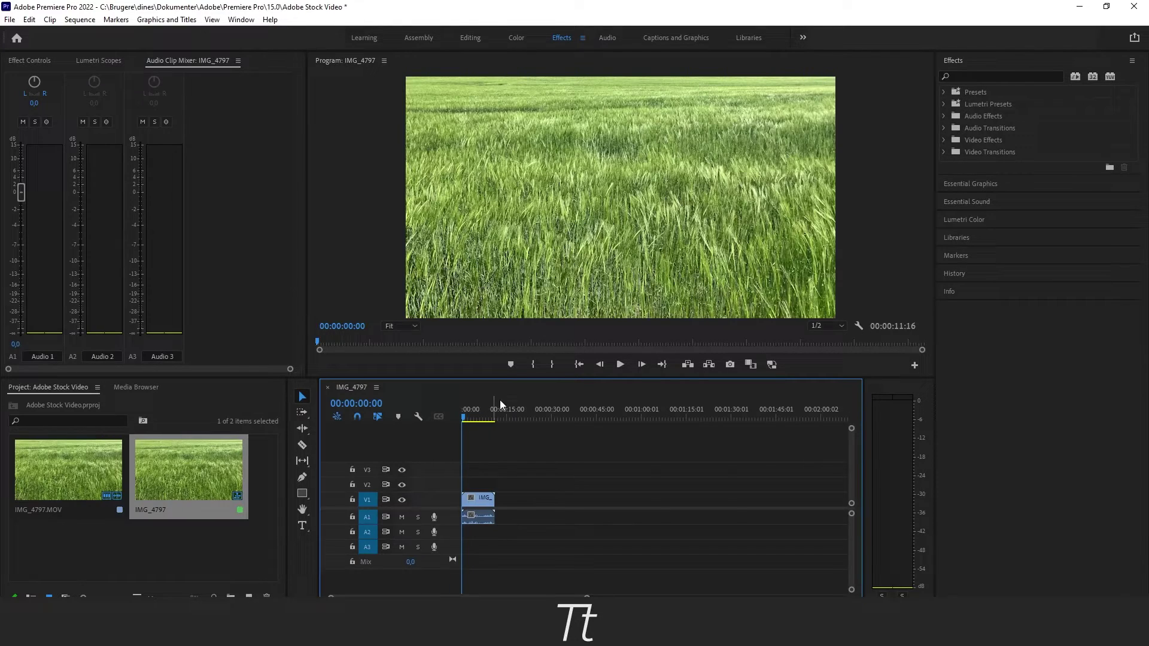
key("equal")
key("equal")
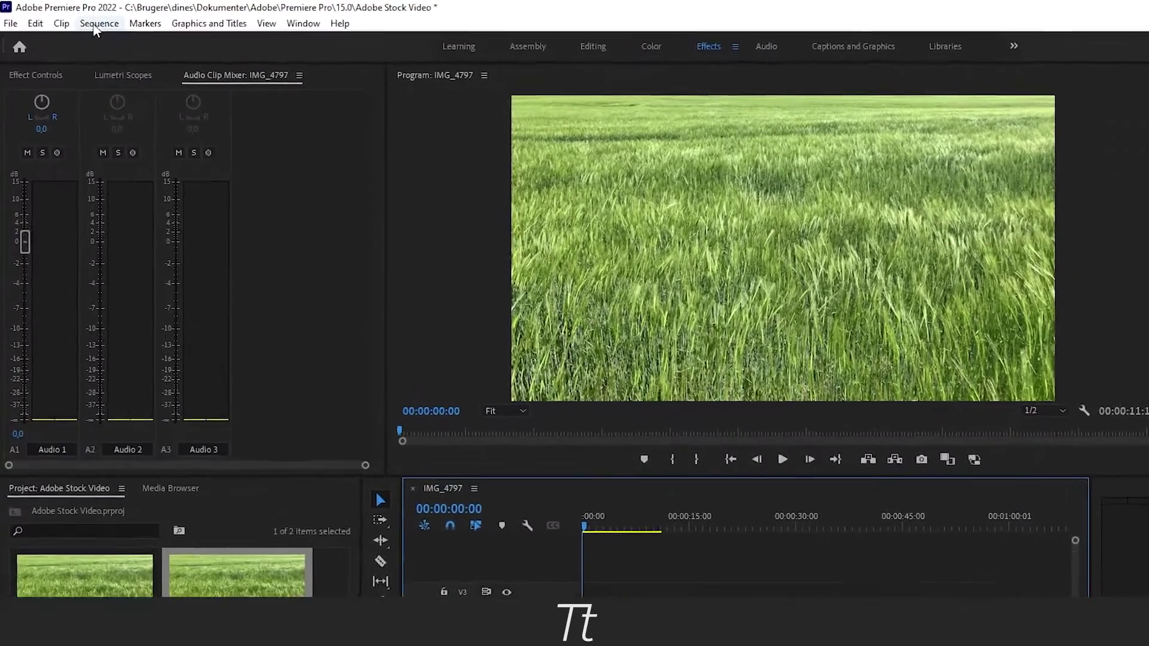
left_click(80, 19)
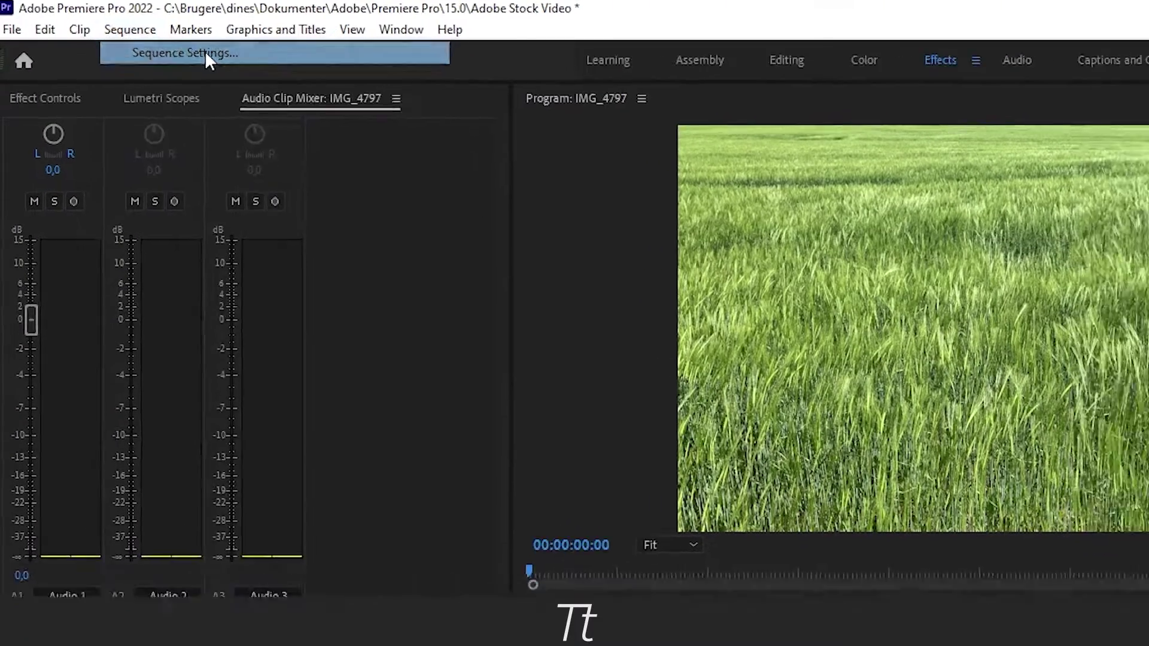
left_click(180, 56)
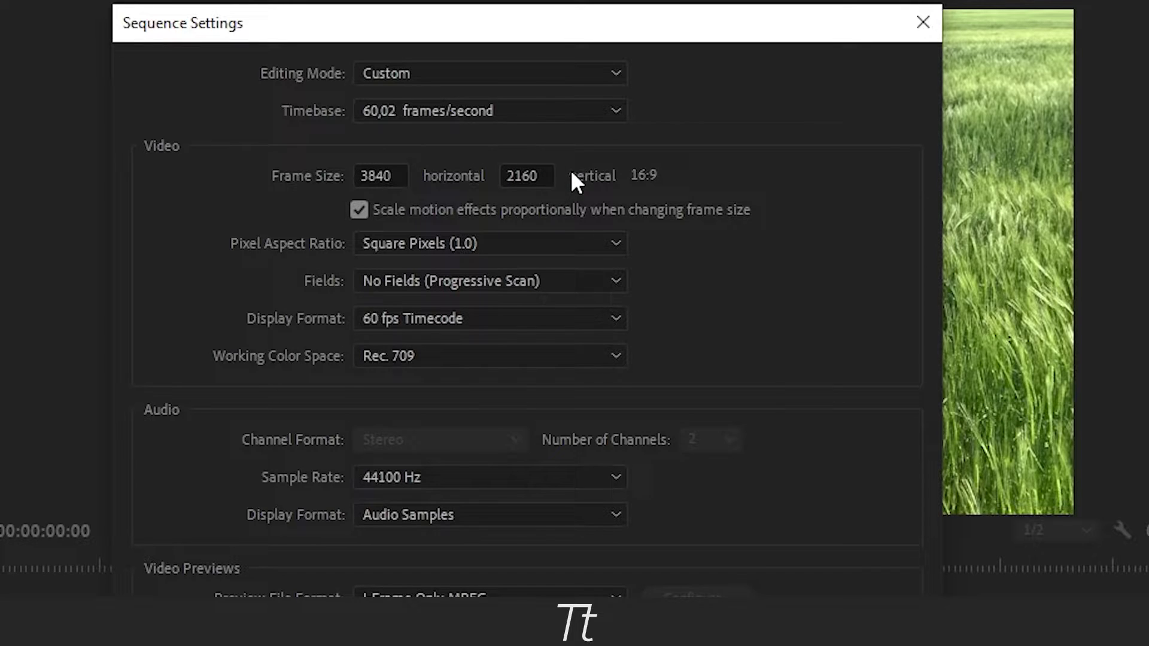
double_click(353, 174)
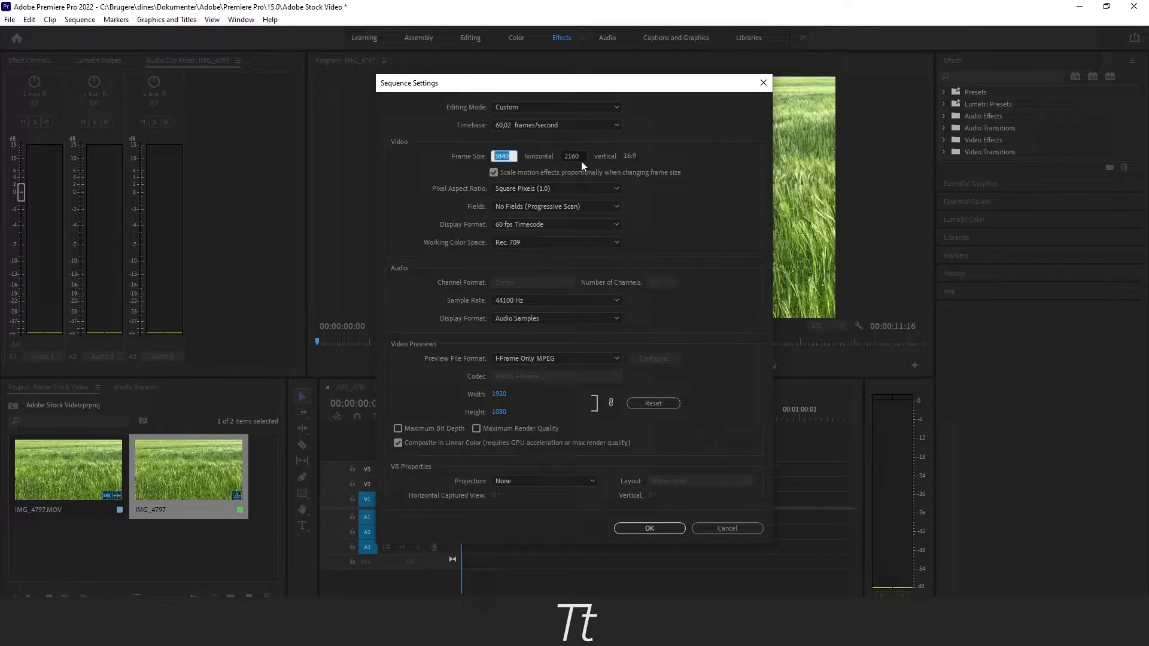
left_click(565, 143)
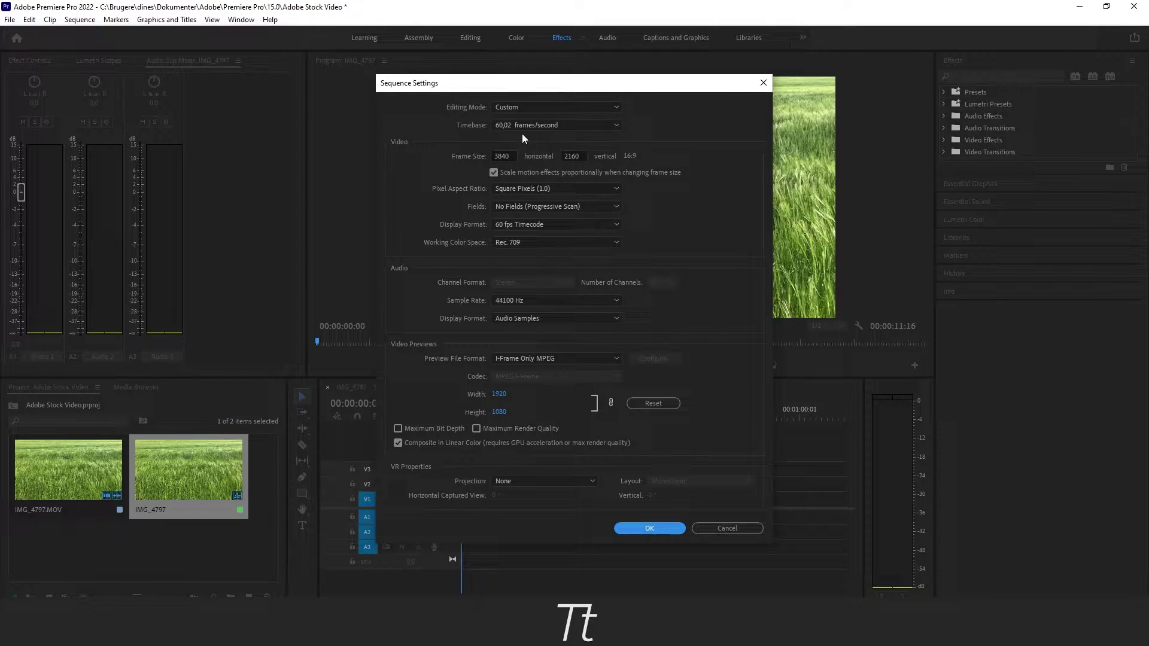
left_click(649, 528)
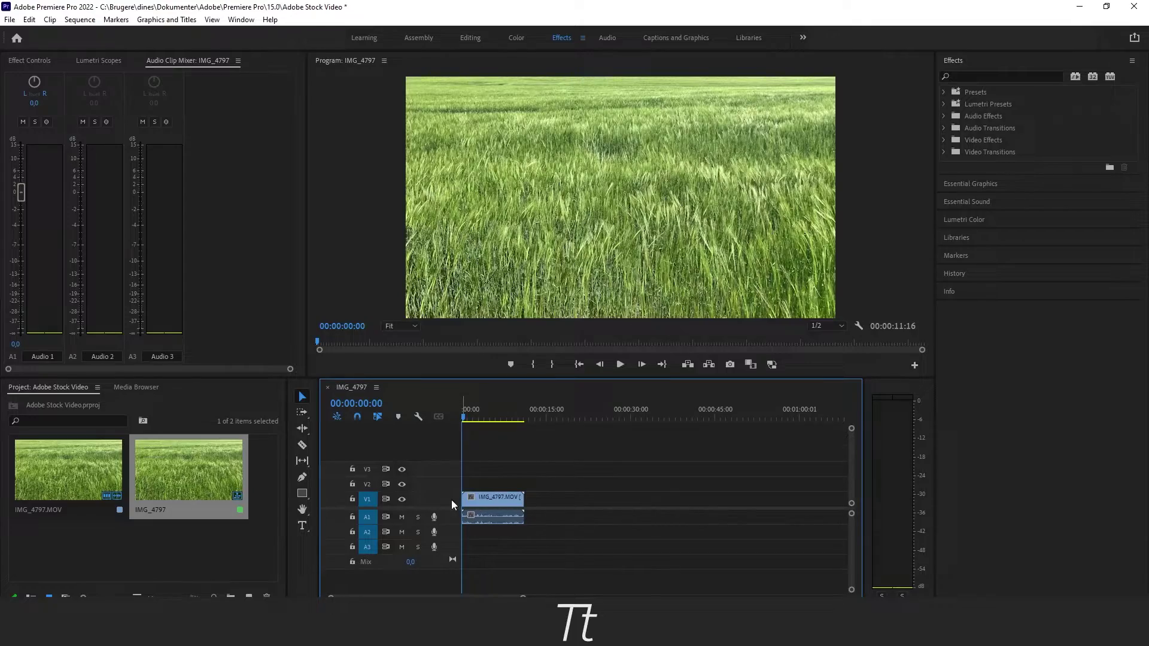
Play the IMG_4797 sequence, stop at 00:00:04:06, and zoom the timeline in
key("space")
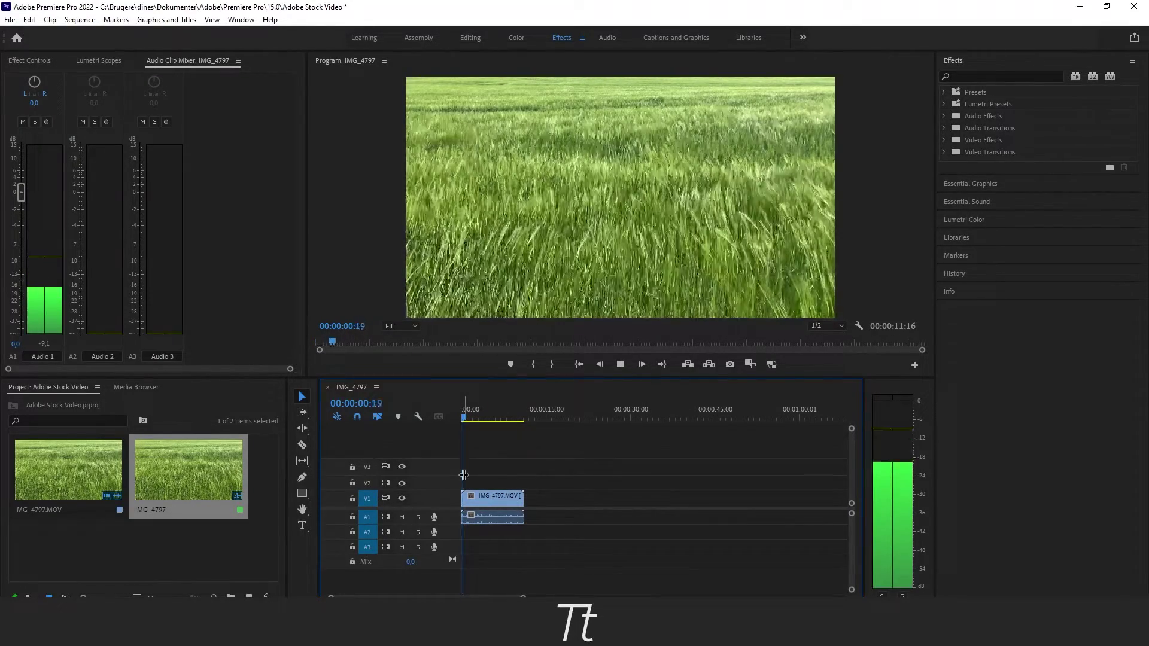
key("space")
key("equal")
key("equal")
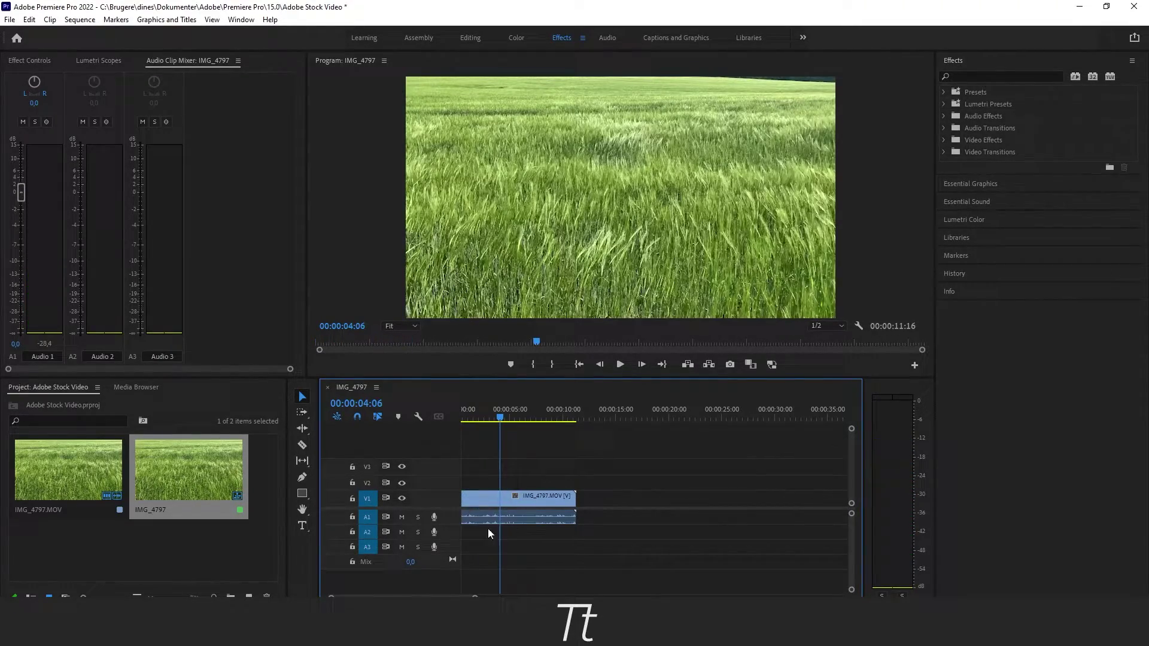
Unlink the clip's audio and delete the A1 audio clip
left_click(512, 497)
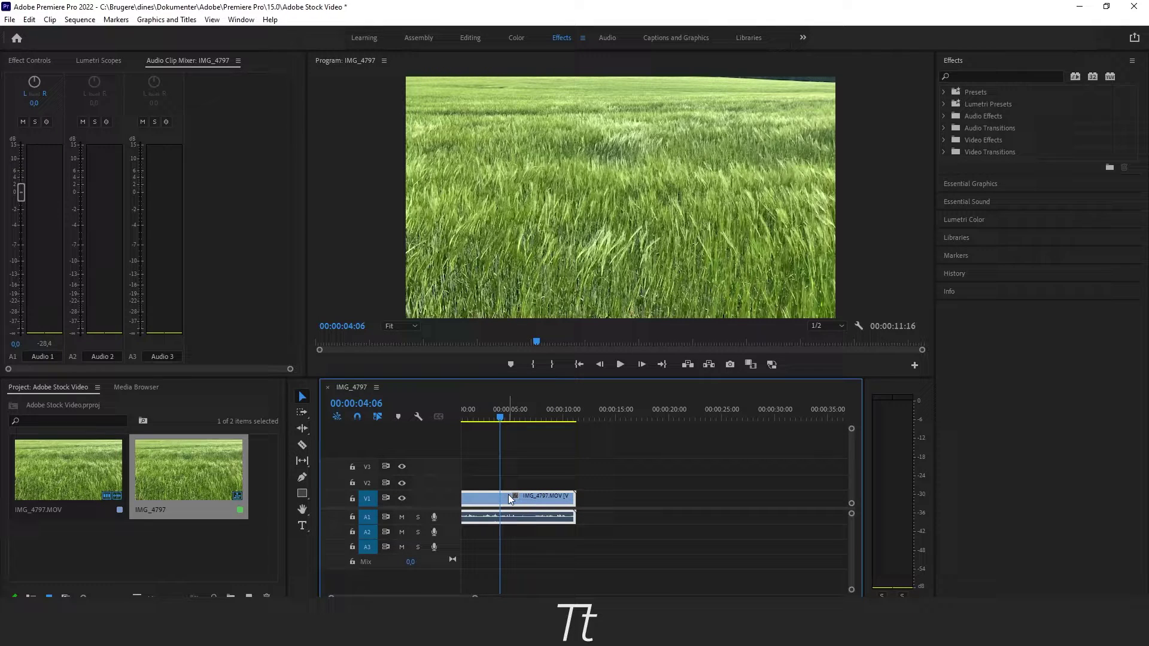
right_click(508, 494)
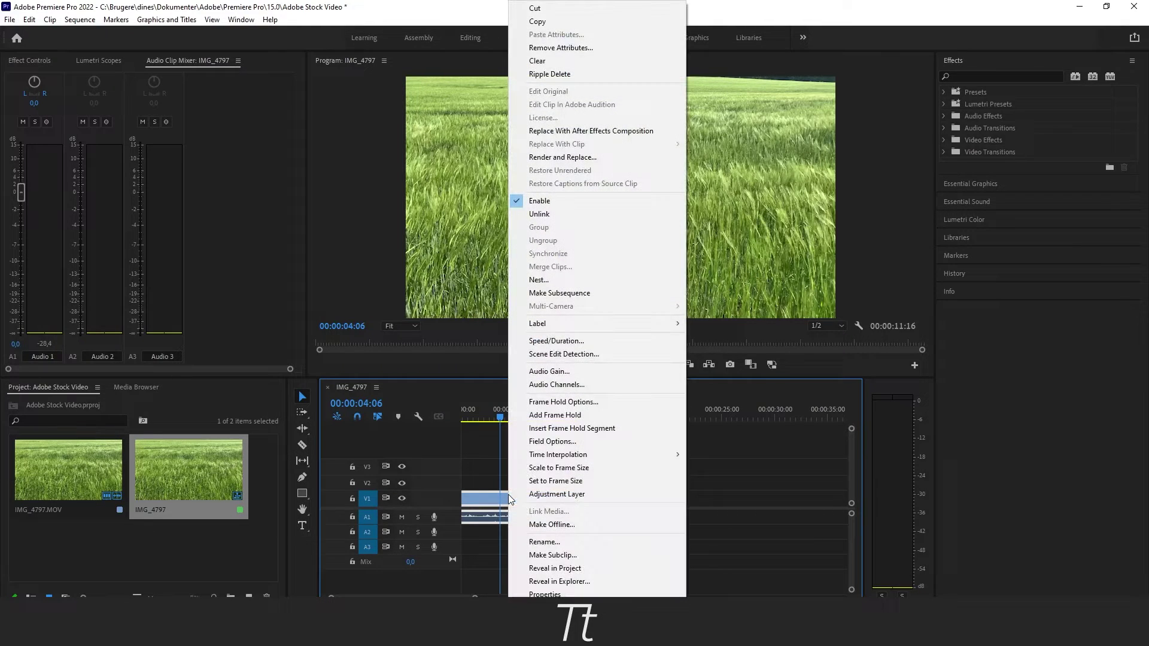
left_click(535, 214)
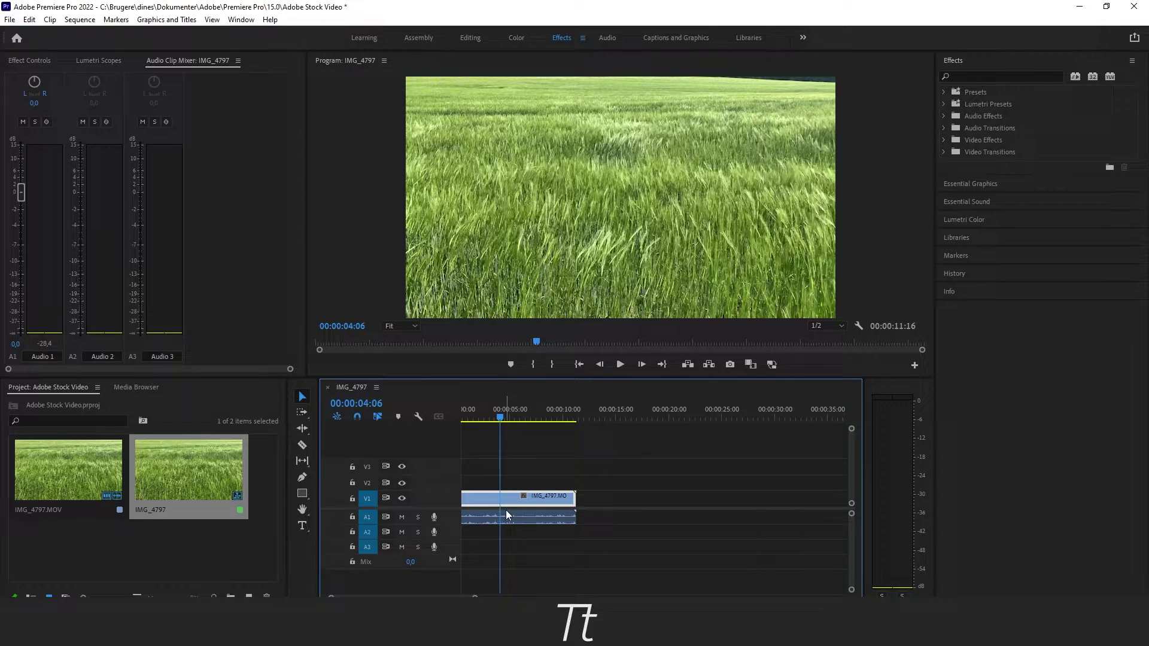
scroll(513, 512, "up", 1)
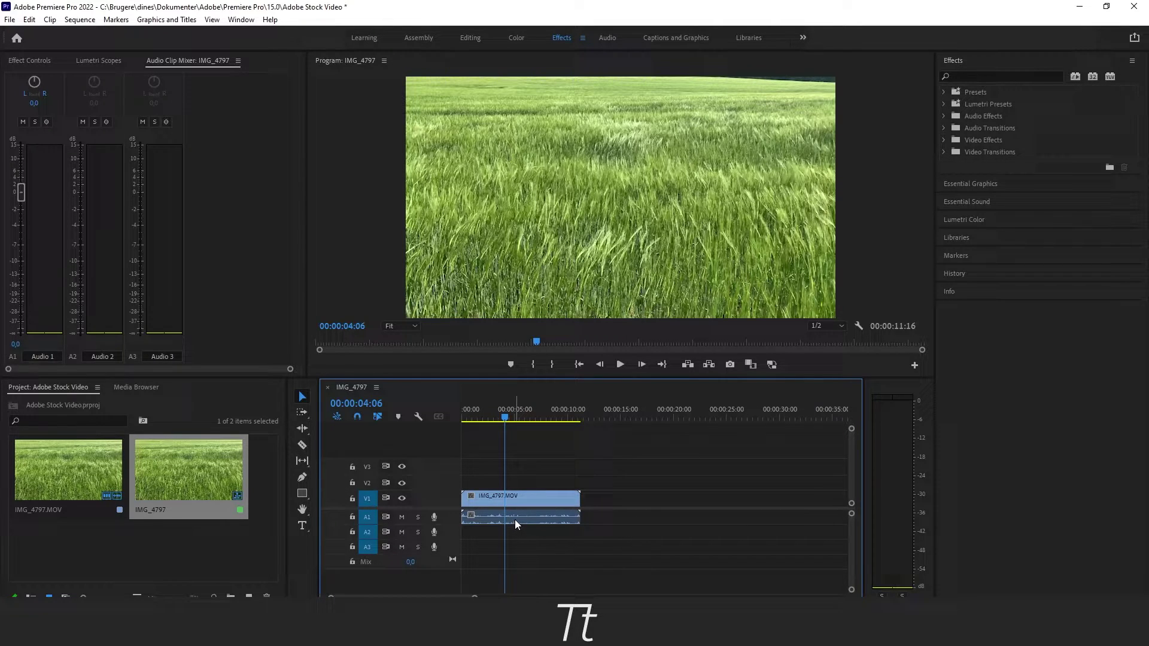
left_click(515, 520)
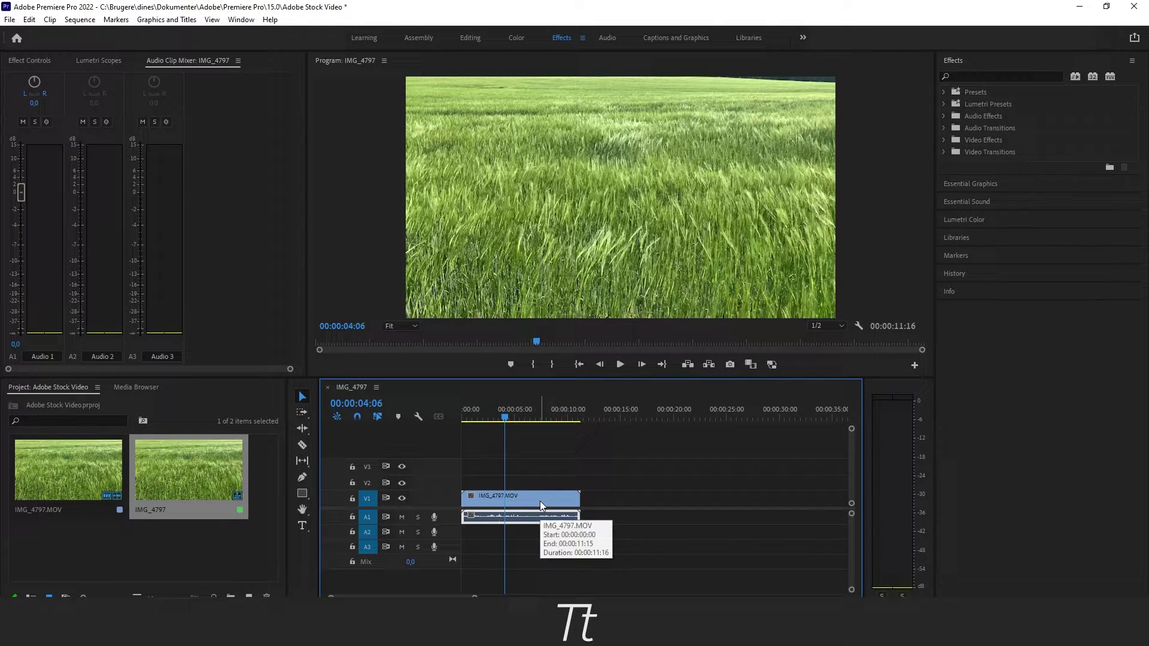
key("Delete")
Play back the now-silent clip and return the playhead to its start
left_click_drag(504, 417, 454, 420)
key("space")
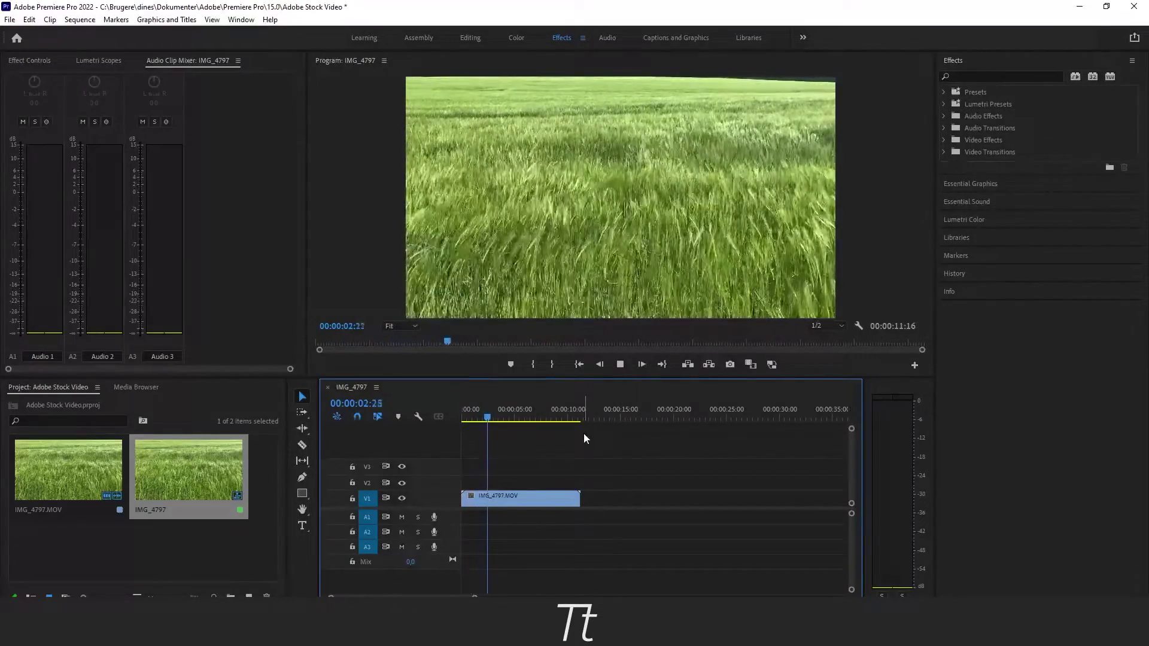
left_click(561, 420)
left_click_drag(561, 420, 462, 420)
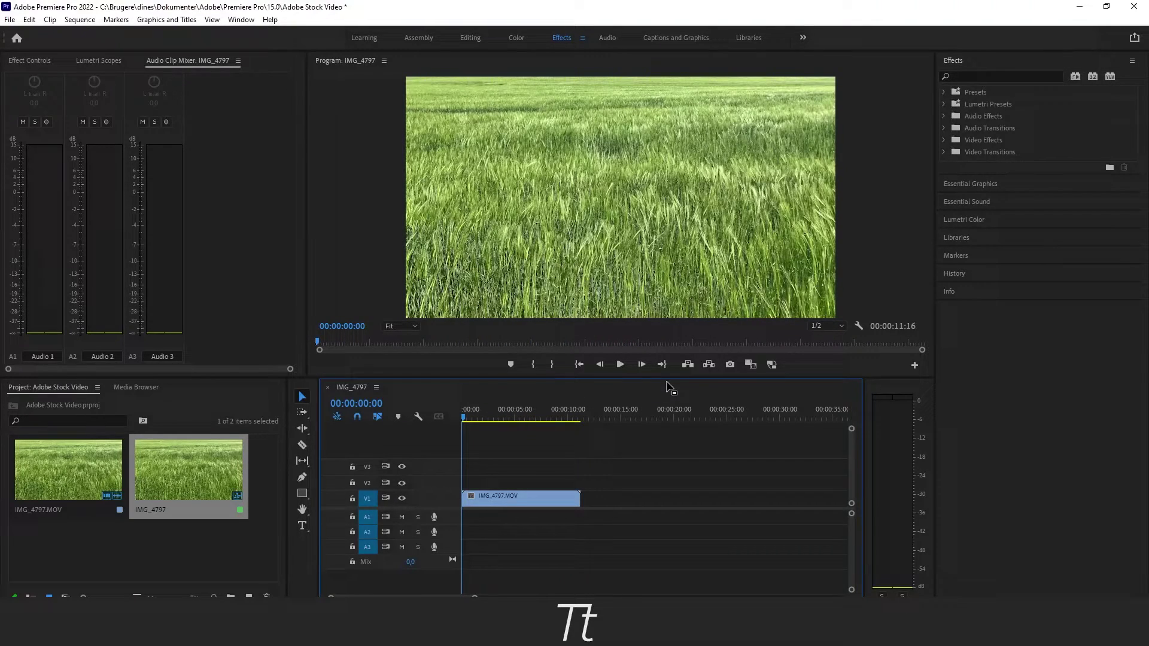
With the IMG_4797 sequence active, bring up File > Export > Media settings
double_click(519, 494)
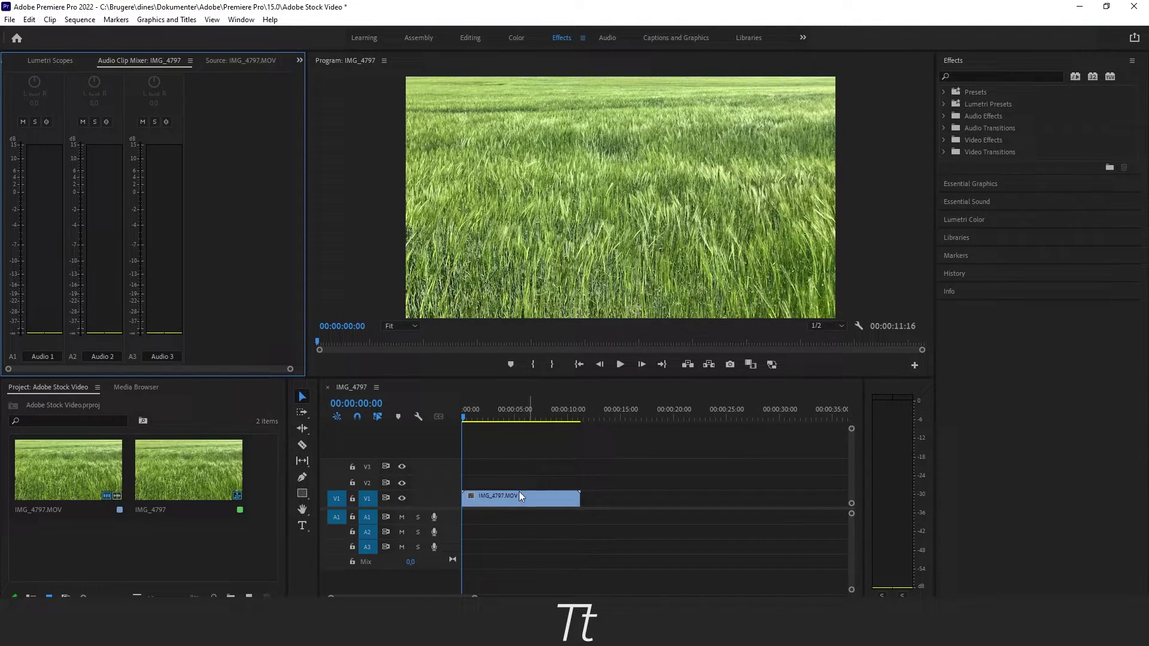
key("shift+1")
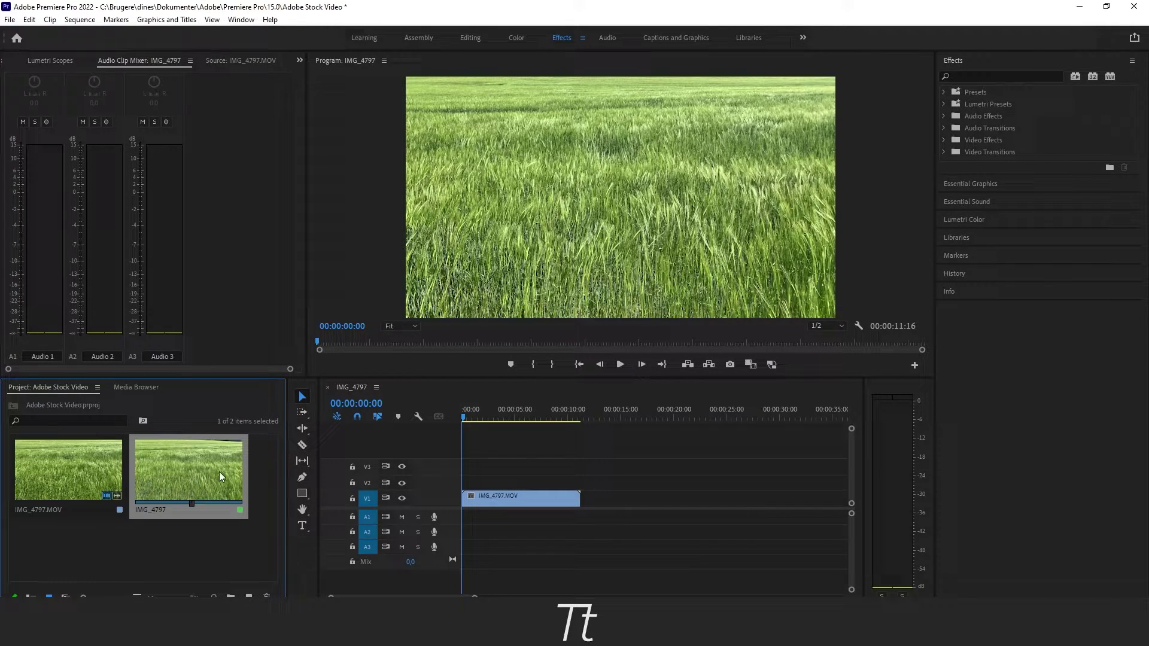
left_click(84, 90)
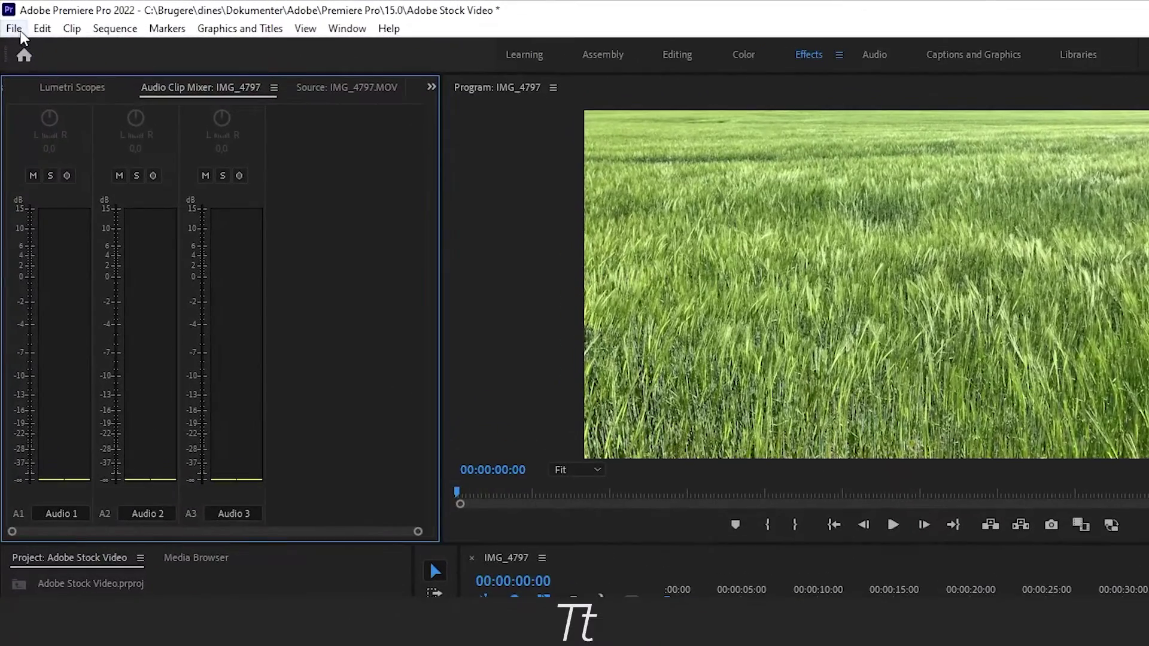
left_click(10, 19)
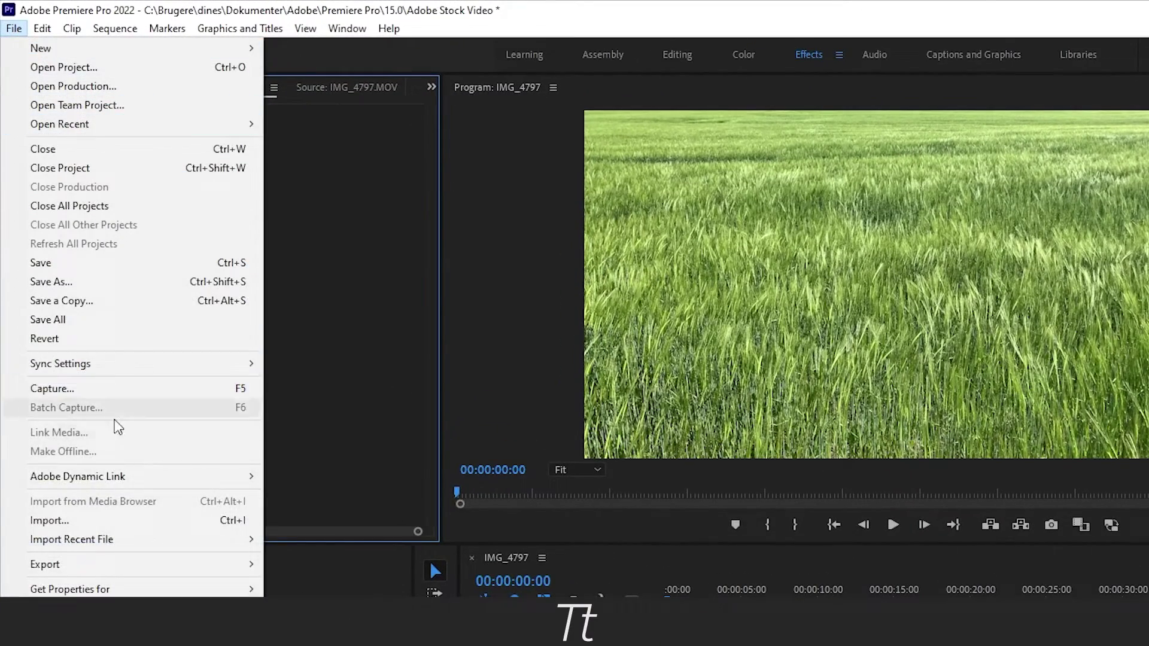
mouse_move(125, 564)
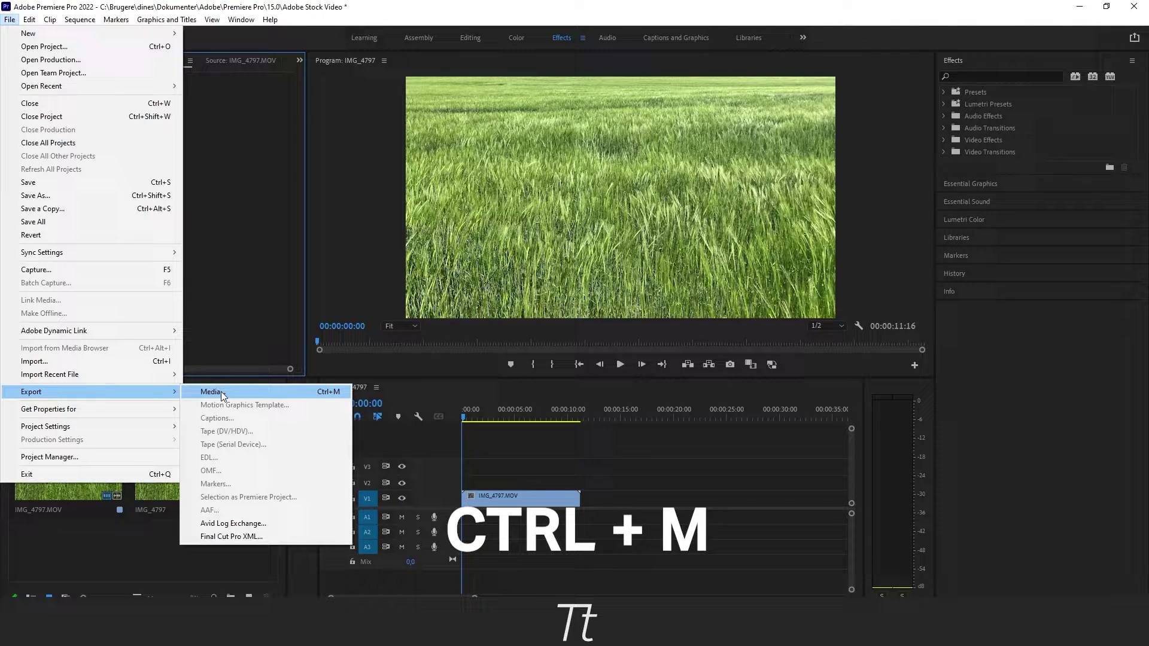
left_click(211, 392)
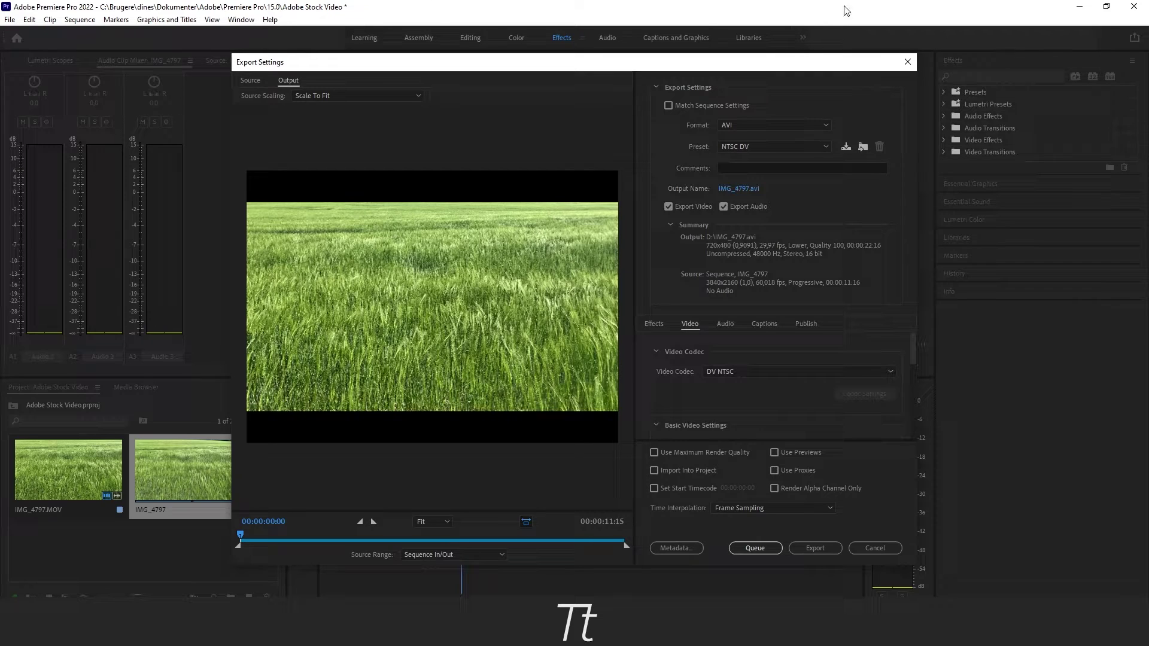
Switch the export Format from AVI to H.264
left_click(798, 123)
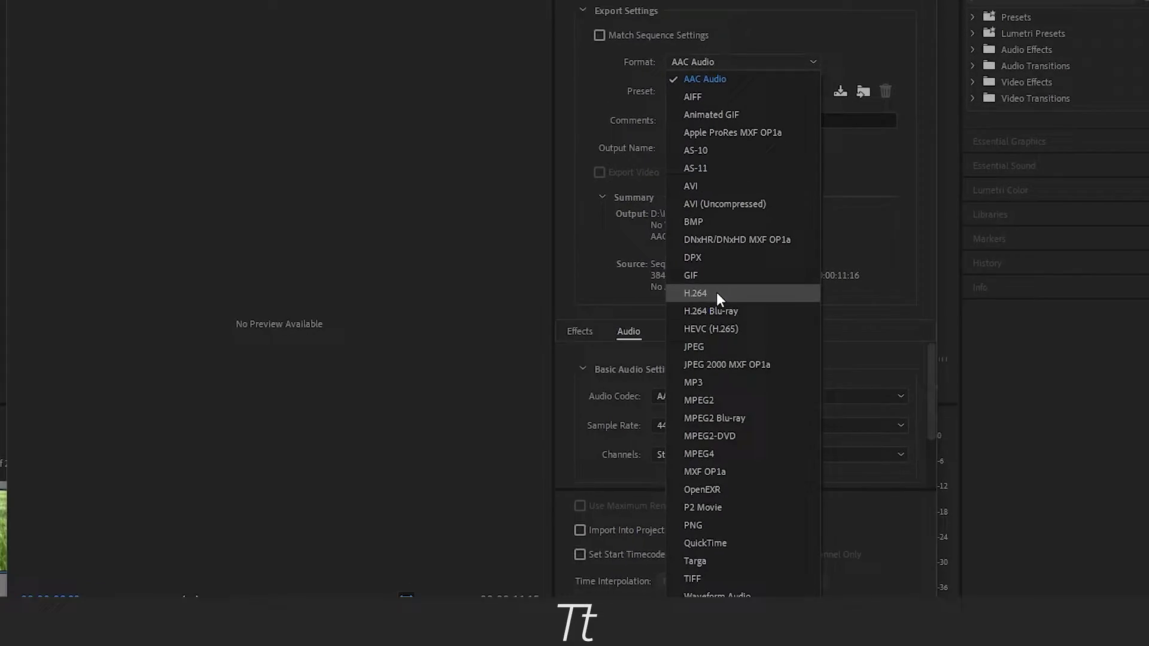
left_click(694, 292)
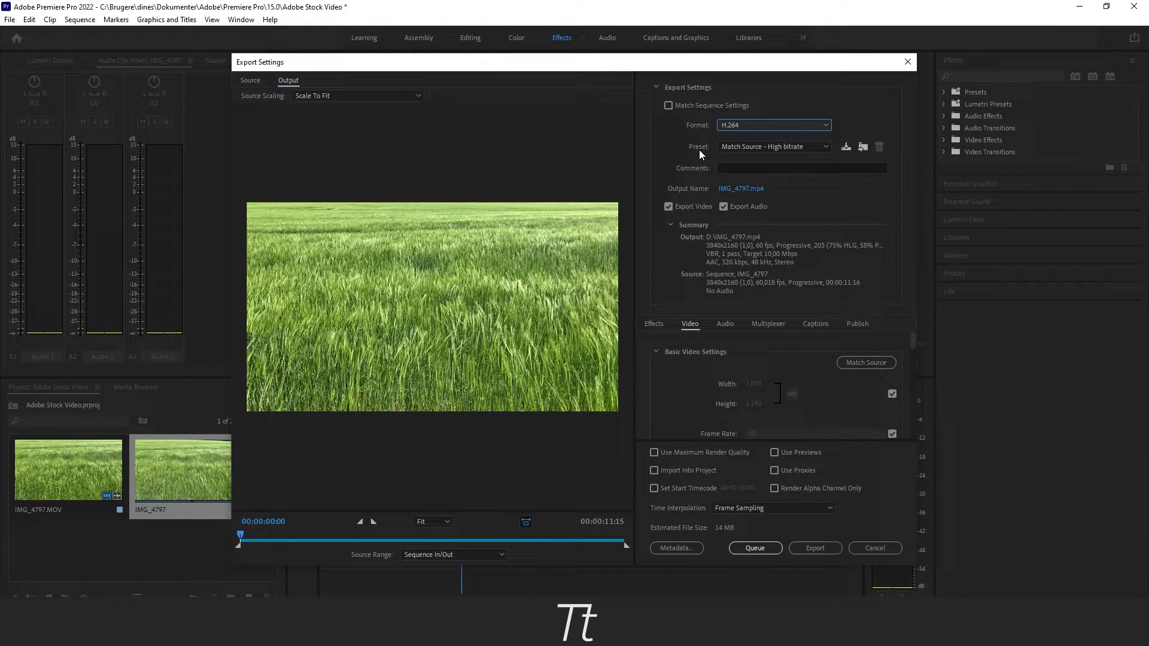
Choose the Adobe Stock 4K DCI without Audio (40Mbps) export preset
left_click(736, 148)
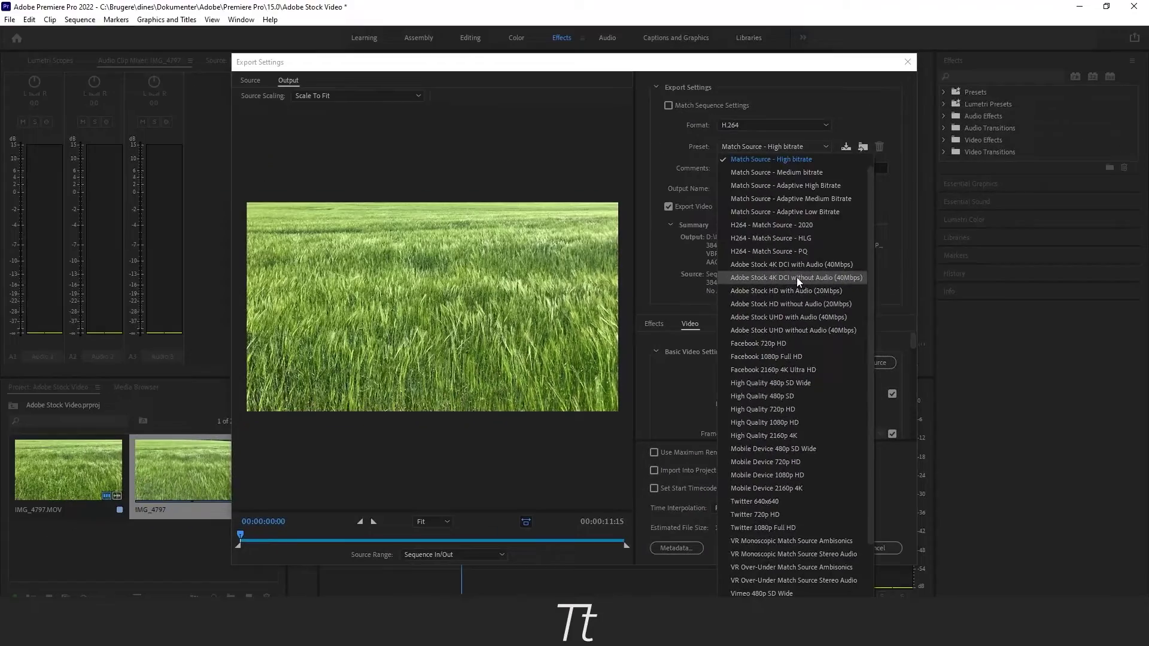
left_click(683, 198)
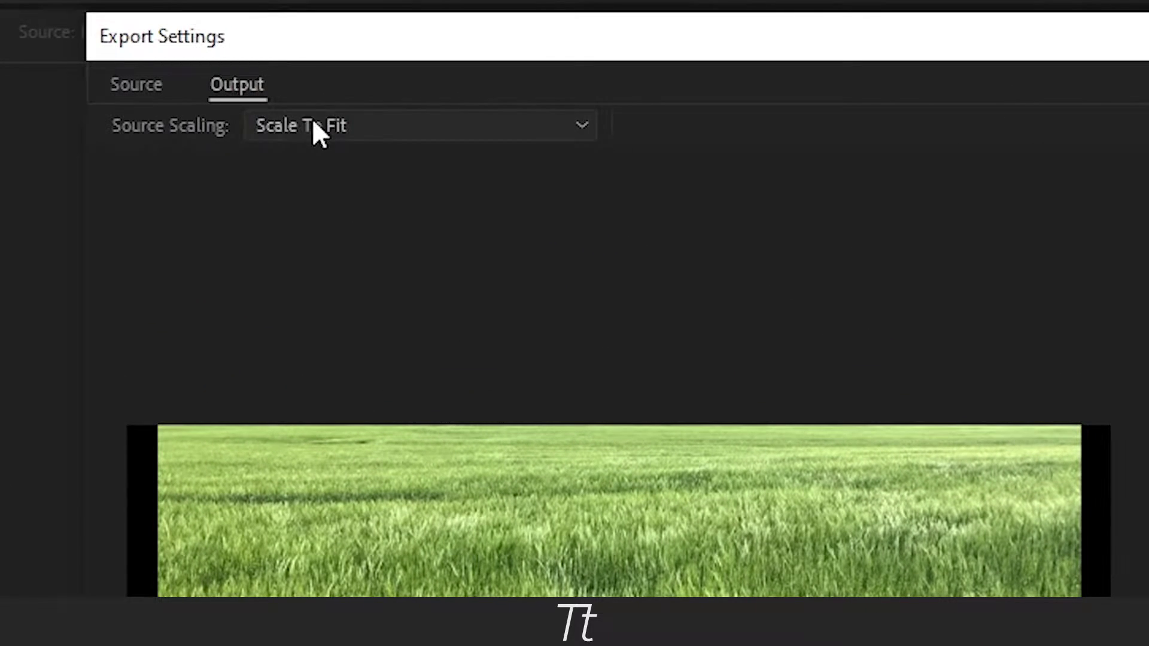
Set Source Scaling to Scale To Fill so the footage has no black bars
left_click(348, 124)
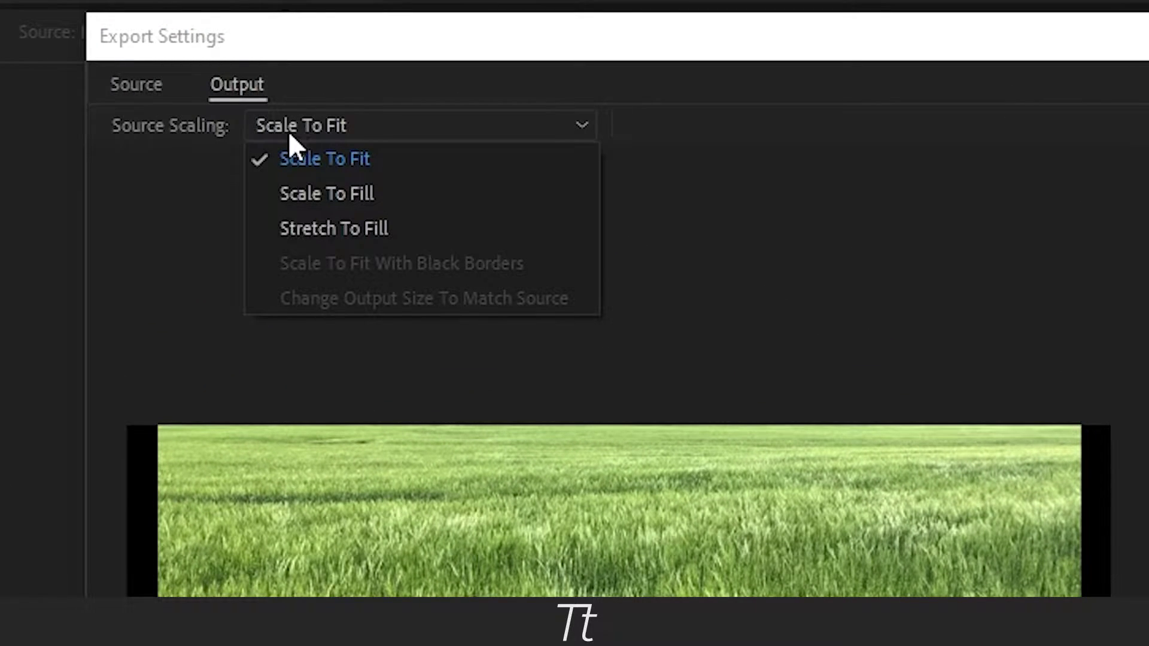
left_click(363, 190)
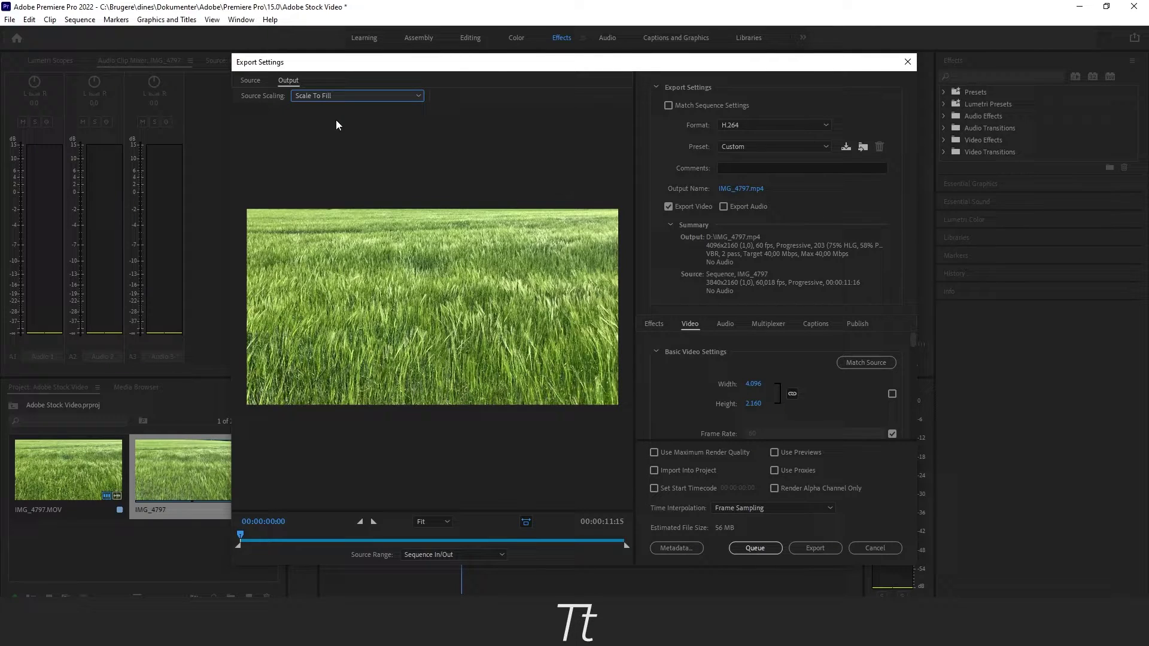
left_click(654, 189)
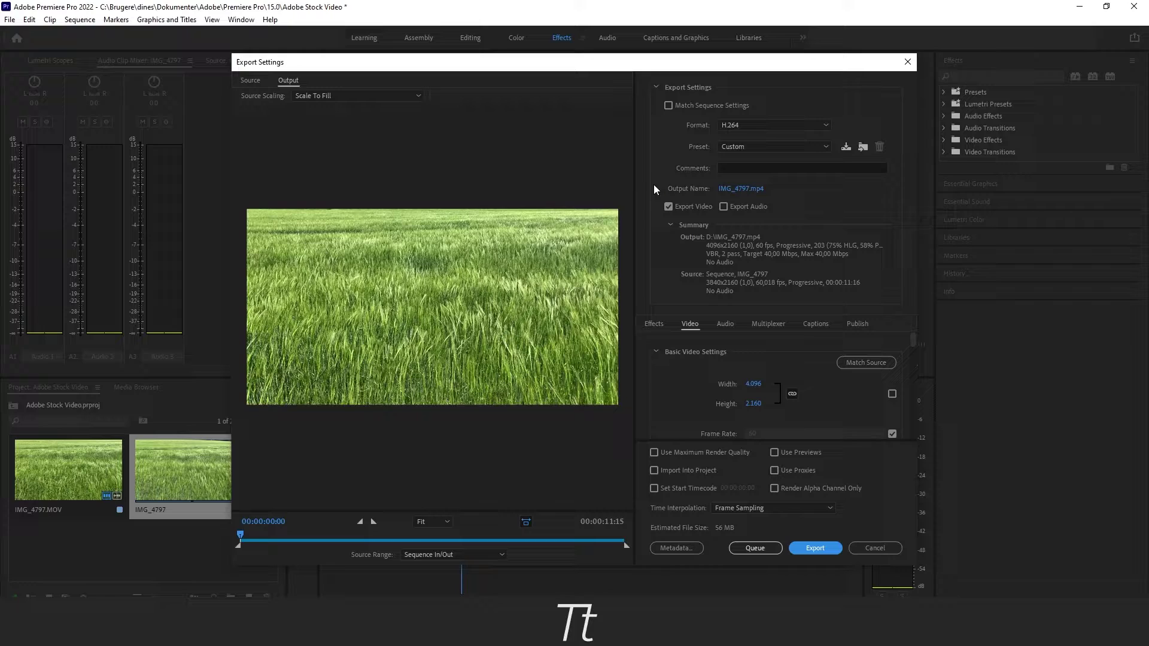
Save the output as IMG_4797.mp4 in Videoer > Adobe Stock Video and run the export
left_click(735, 189)
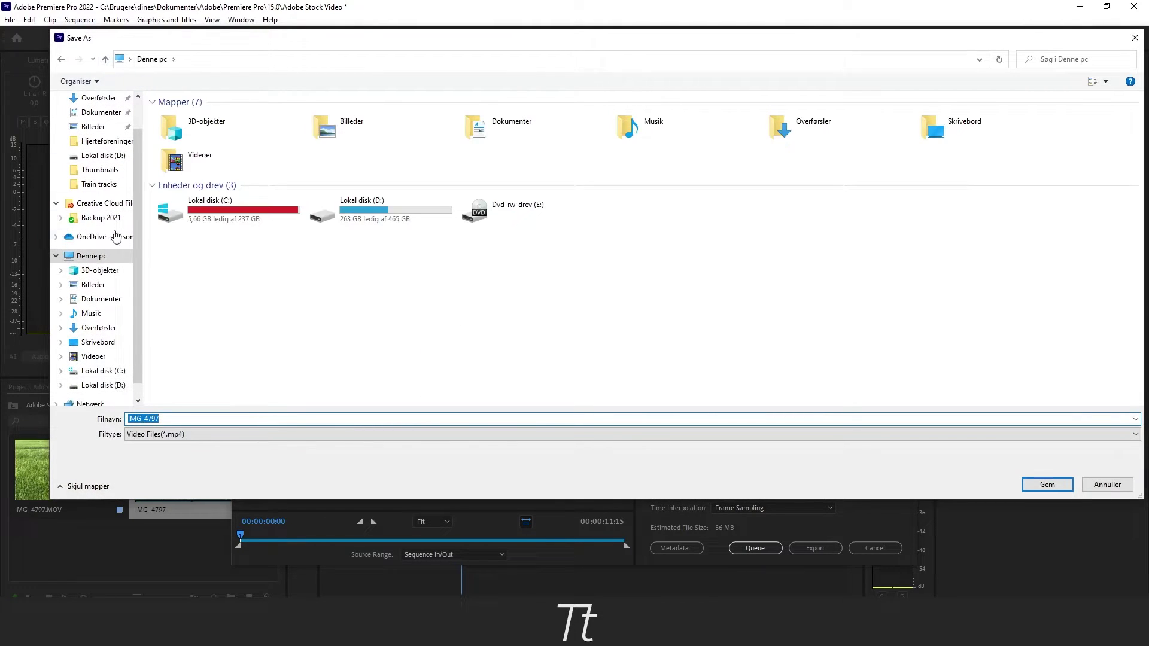
left_click(104, 317)
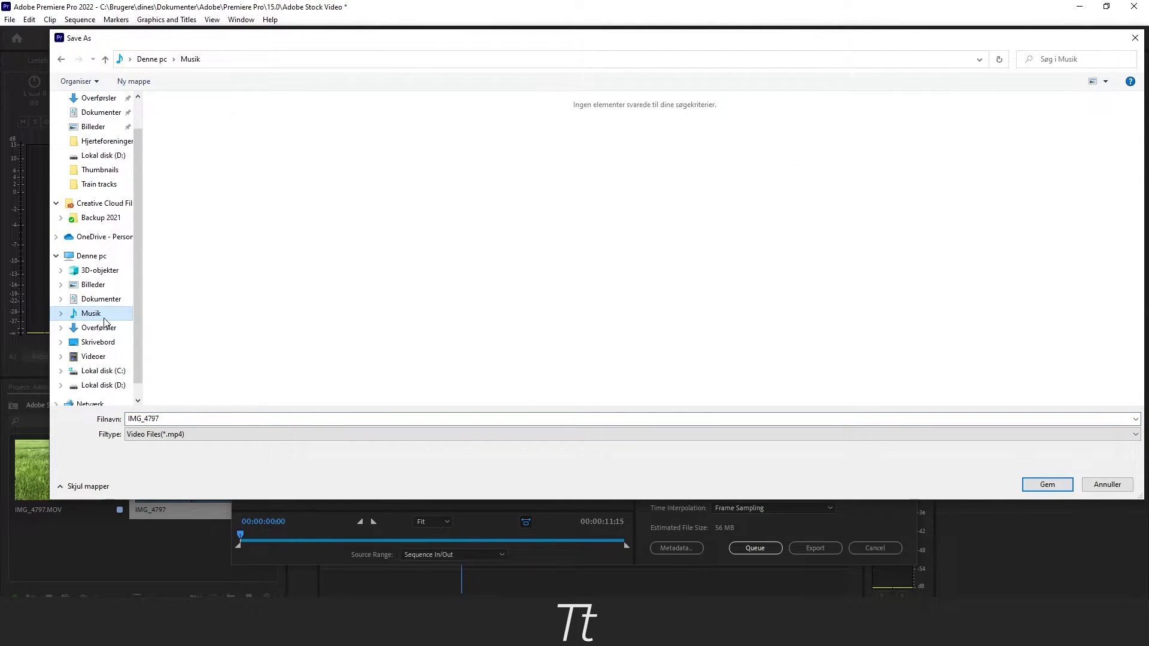
left_click(93, 356)
left_click(249, 146)
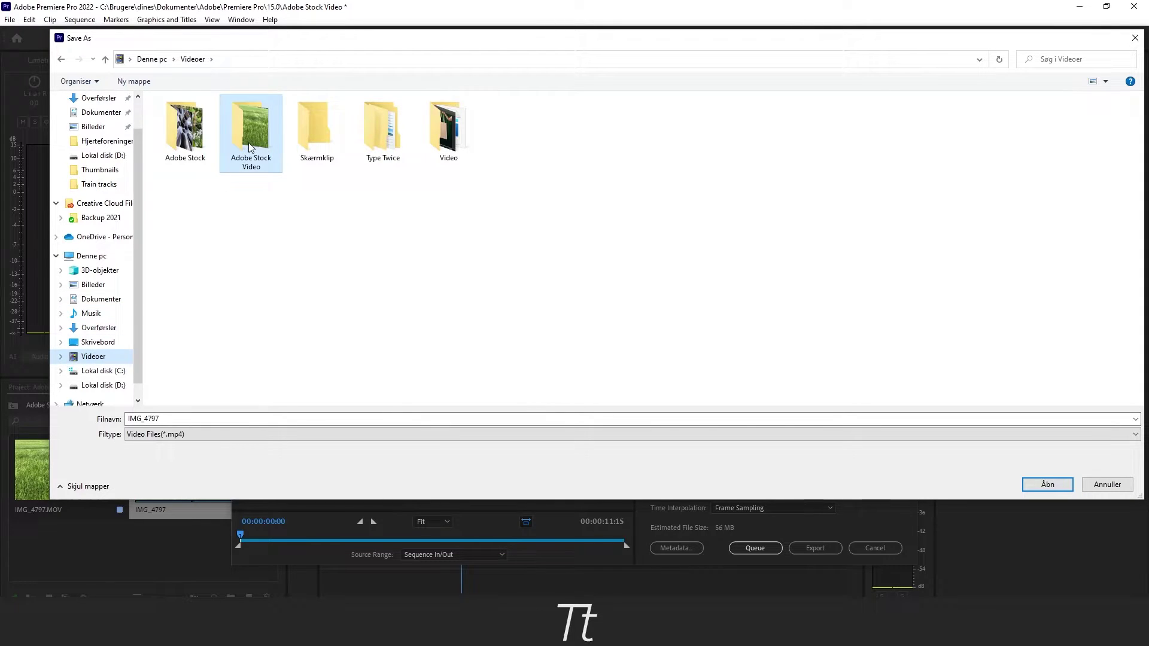
double_click(249, 146)
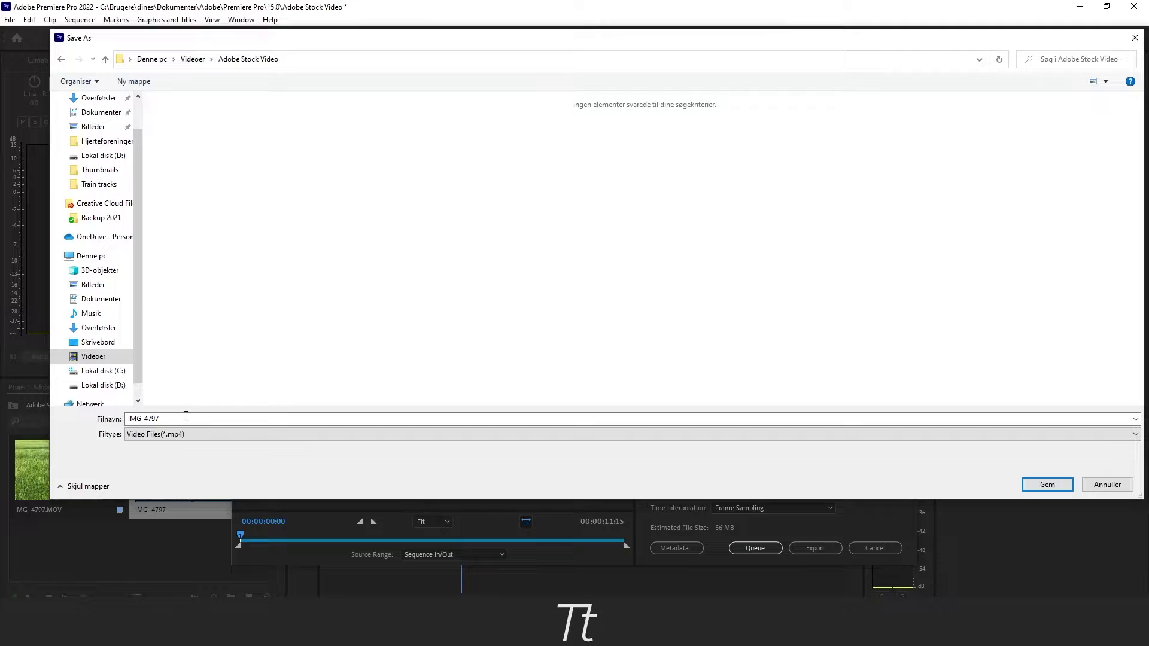
left_click(1046, 484)
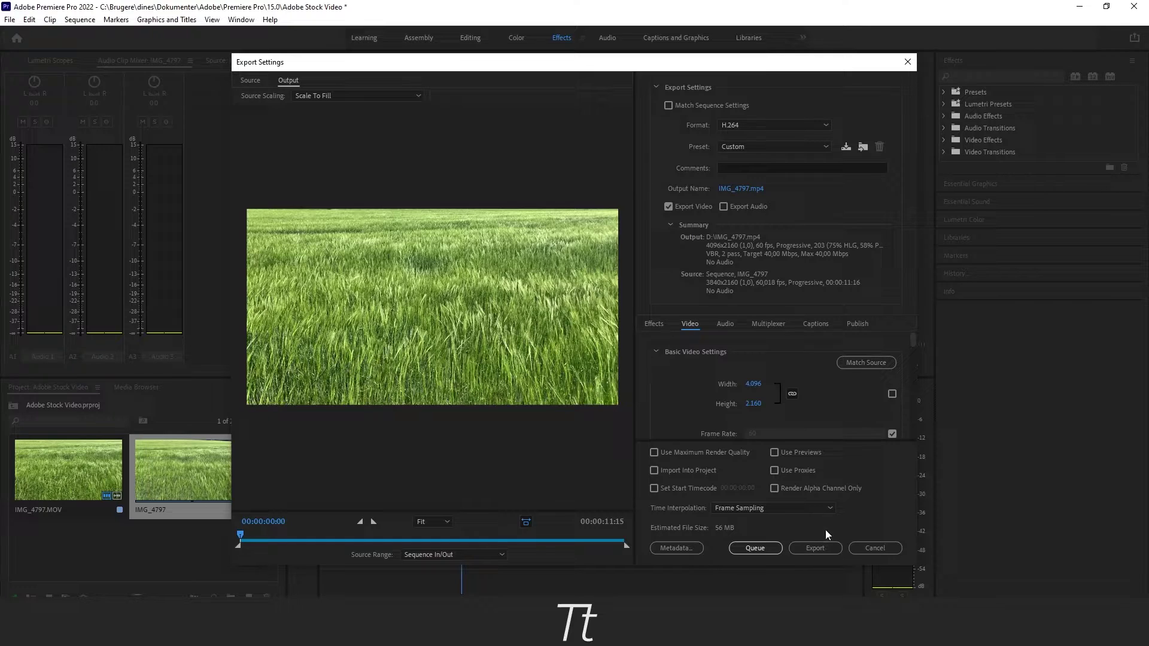
left_click(815, 545)
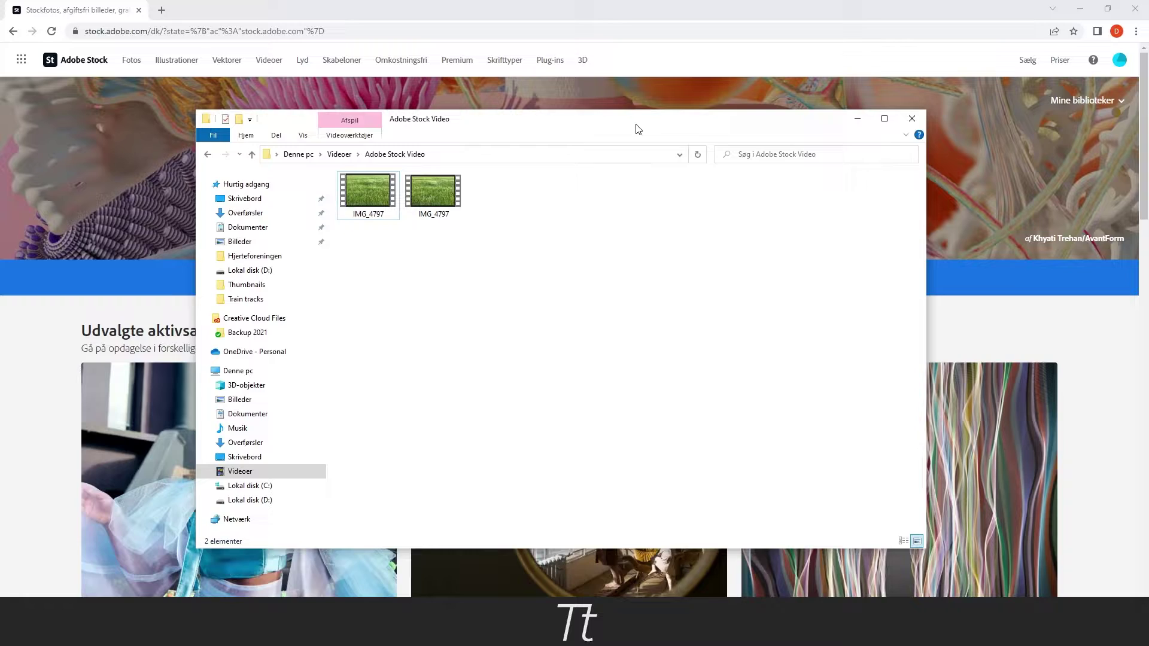
Hide the folder window and bring up Adobe Stock's SFTP import instructions on the upload page
left_click_drag(638, 129, 622, 280)
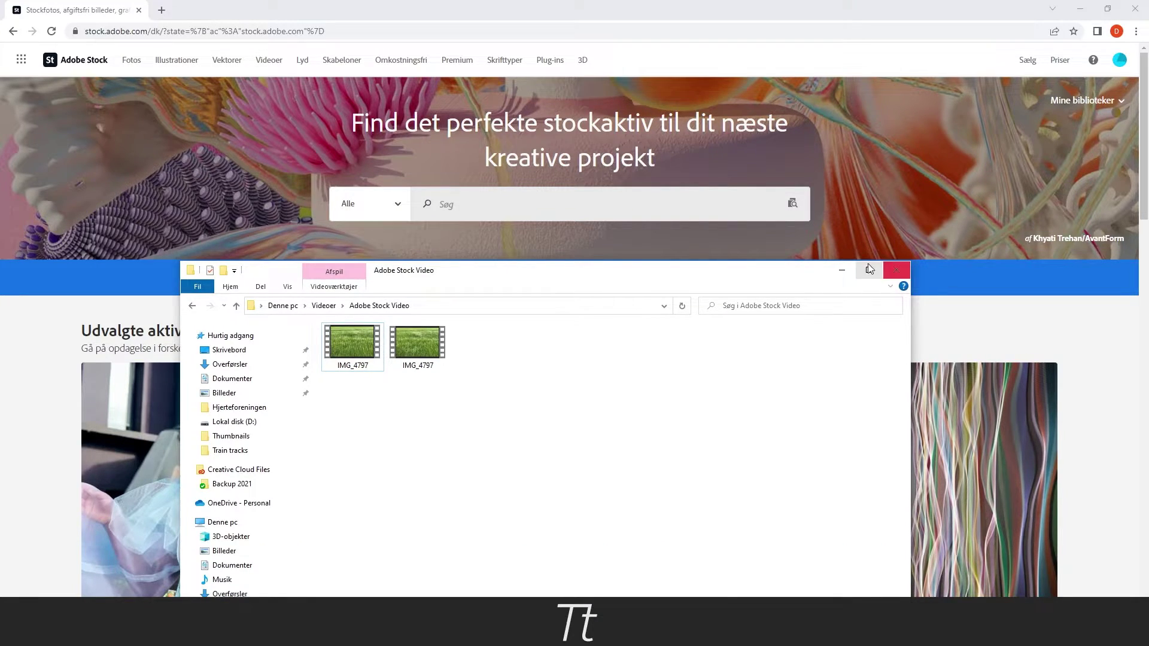
left_click(841, 270)
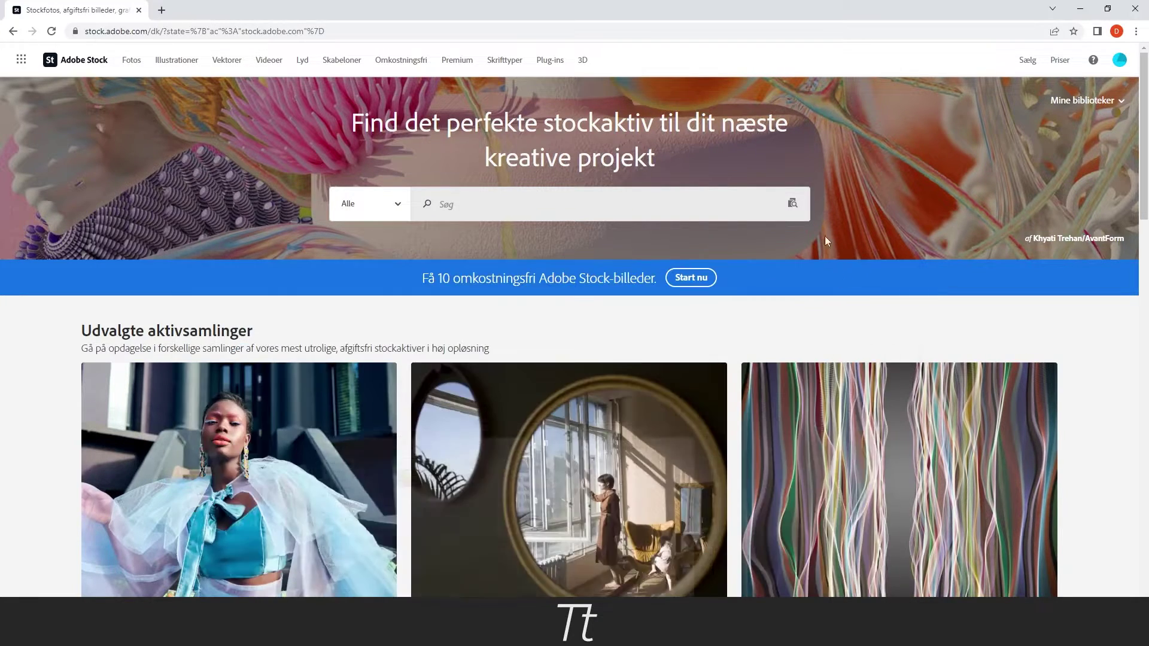
left_click(1026, 63)
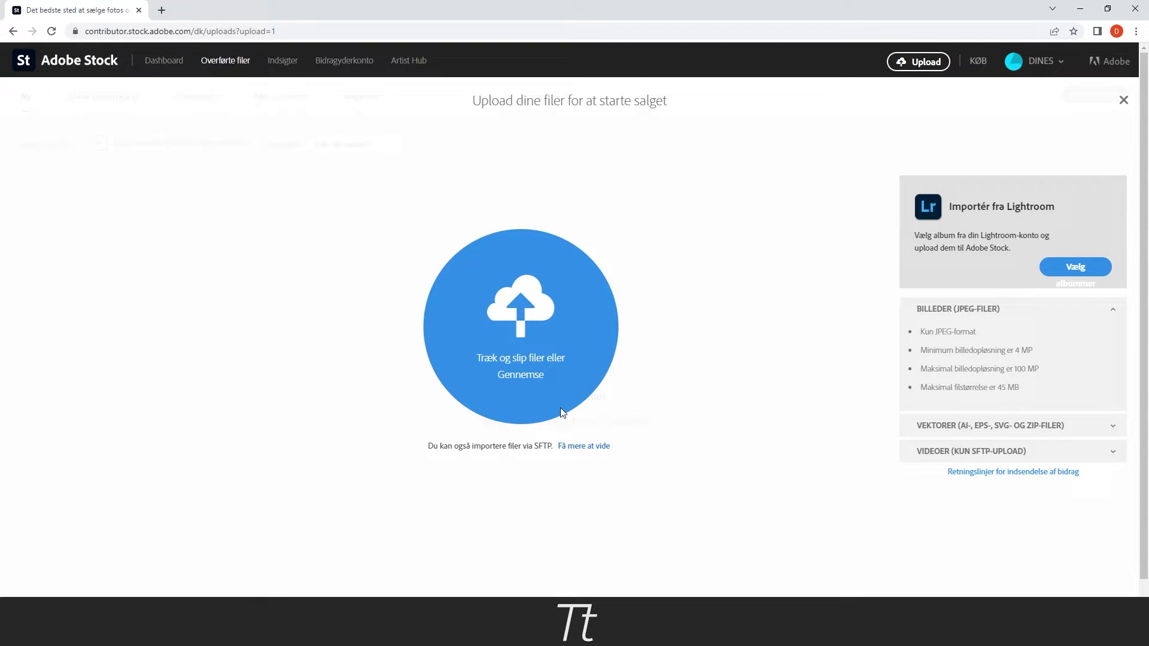
left_click(585, 447)
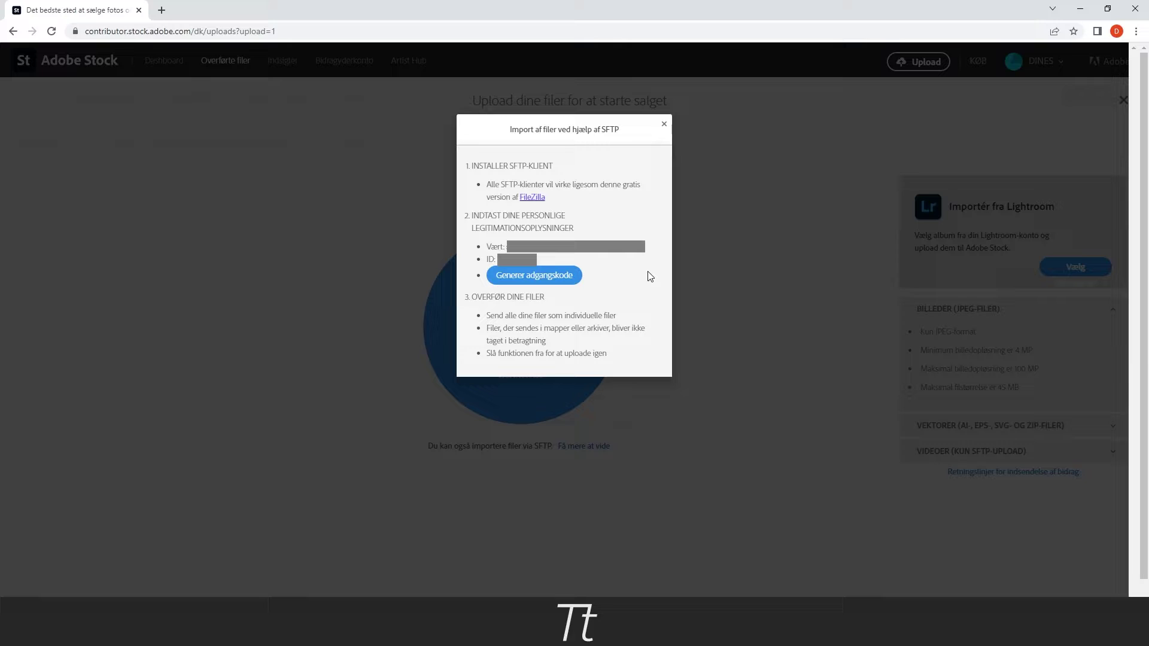
Launch FileZilla through Windows search
key("super")
type("filezilla")
key("Return")
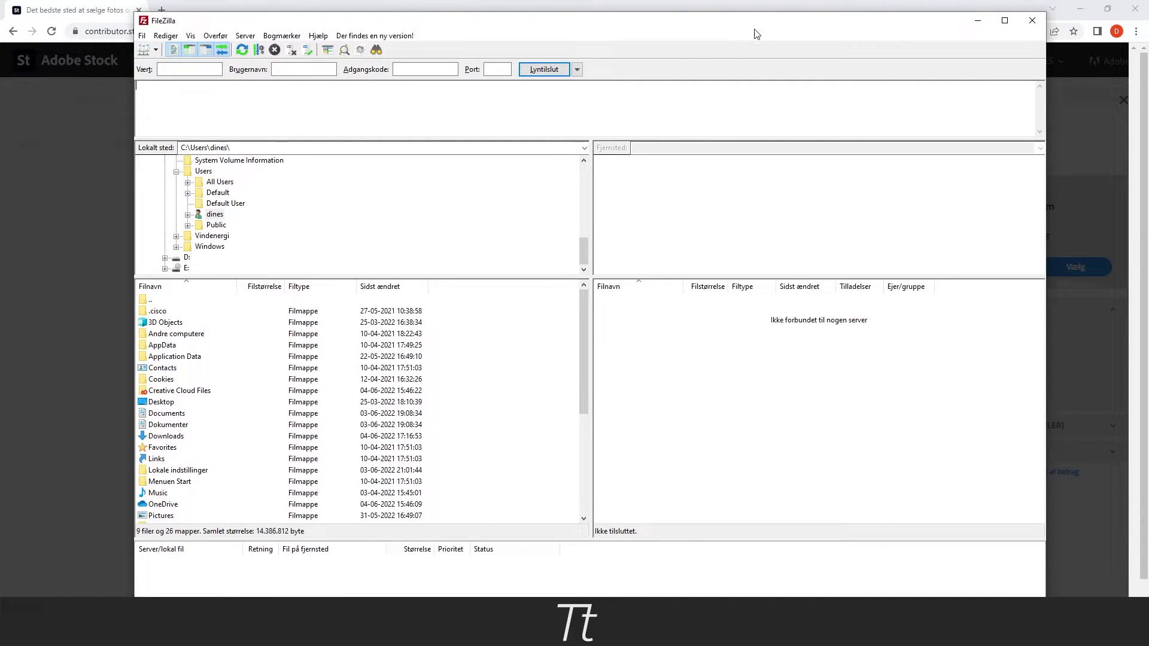
Connect FileZilla to the Adobe Stock SFTP server, trusting its unknown host key
left_click_drag(425, 24, 989, 57)
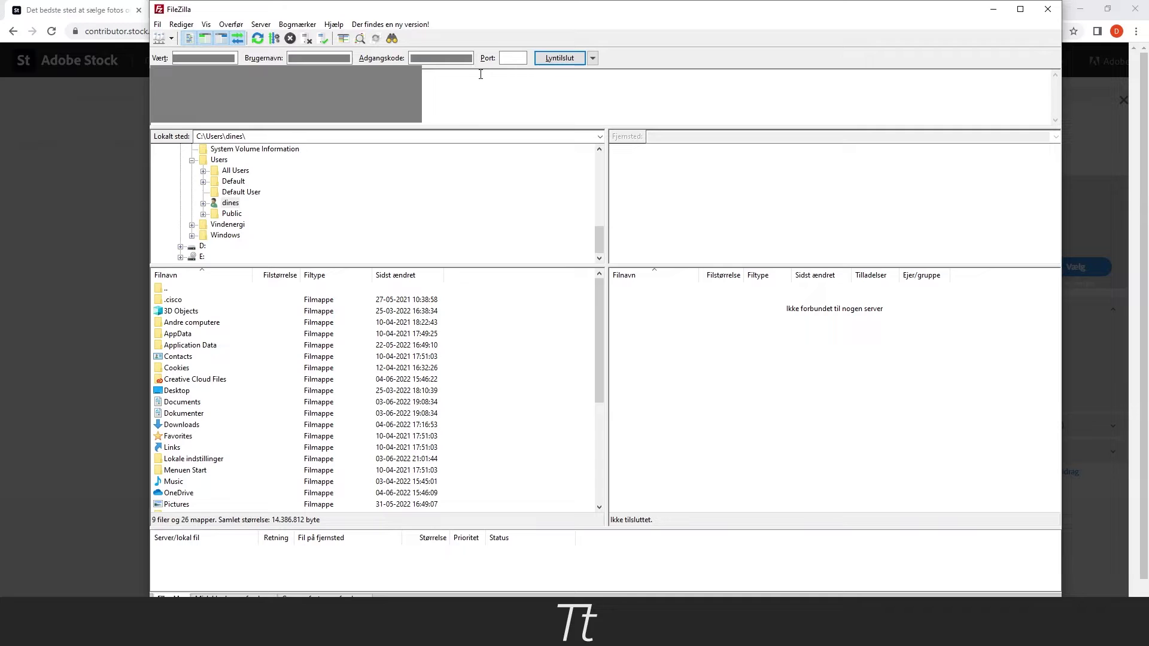
left_click(563, 59)
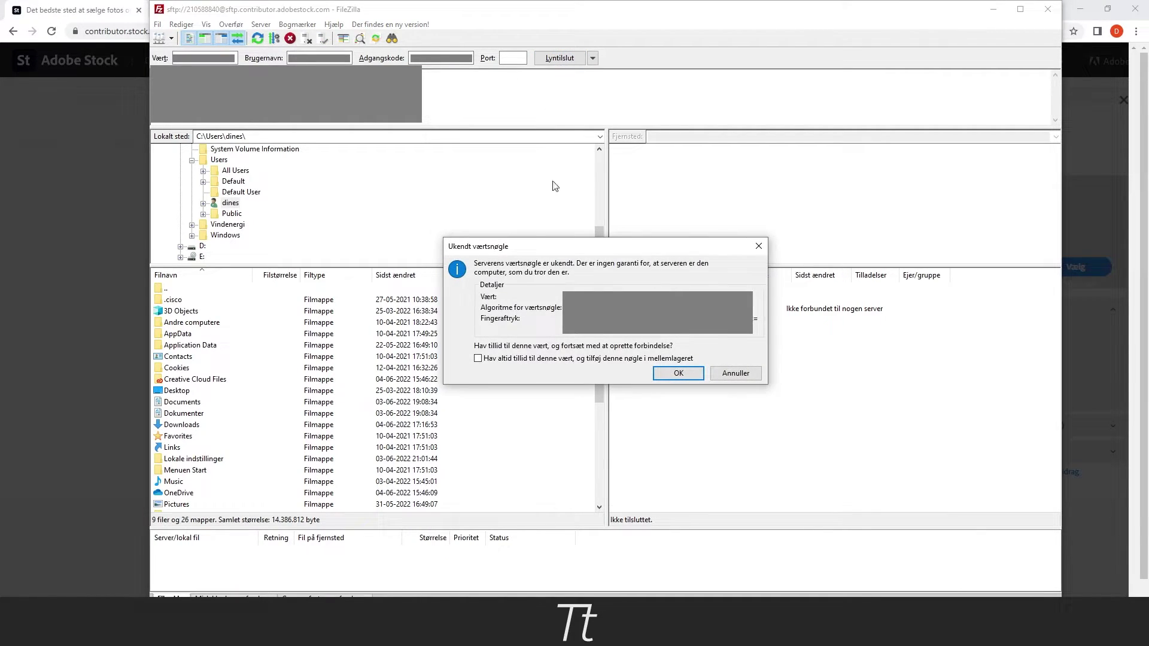
left_click(679, 373)
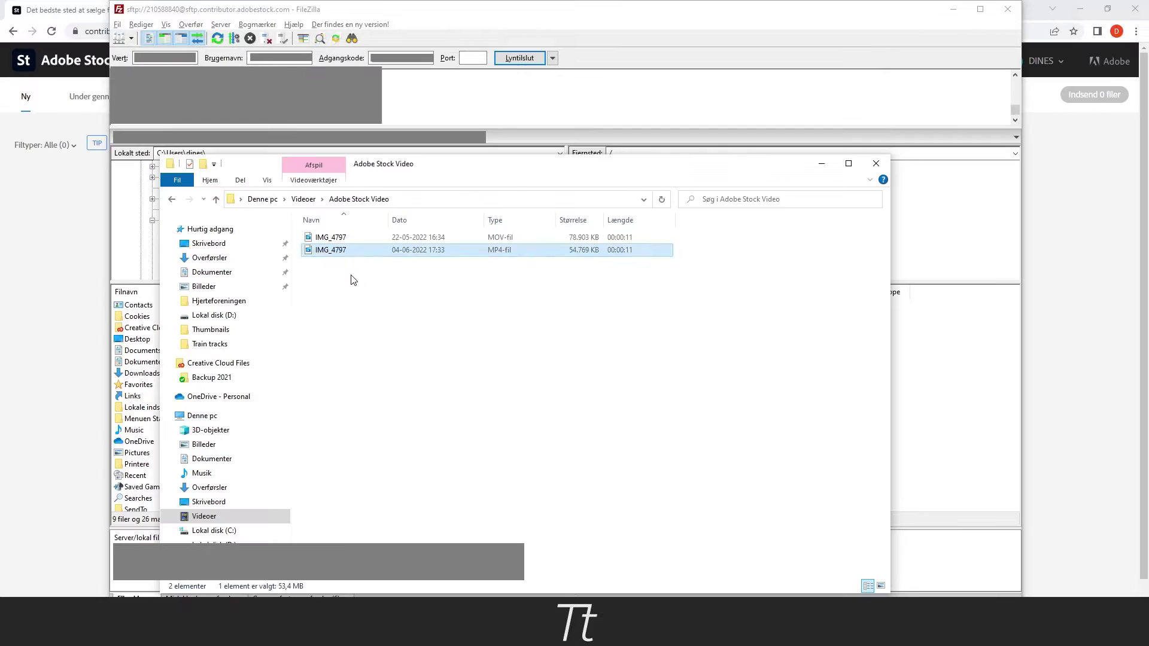
Upload IMG_4797.mp4 into the SFTP server's root folder
left_click(352, 252)
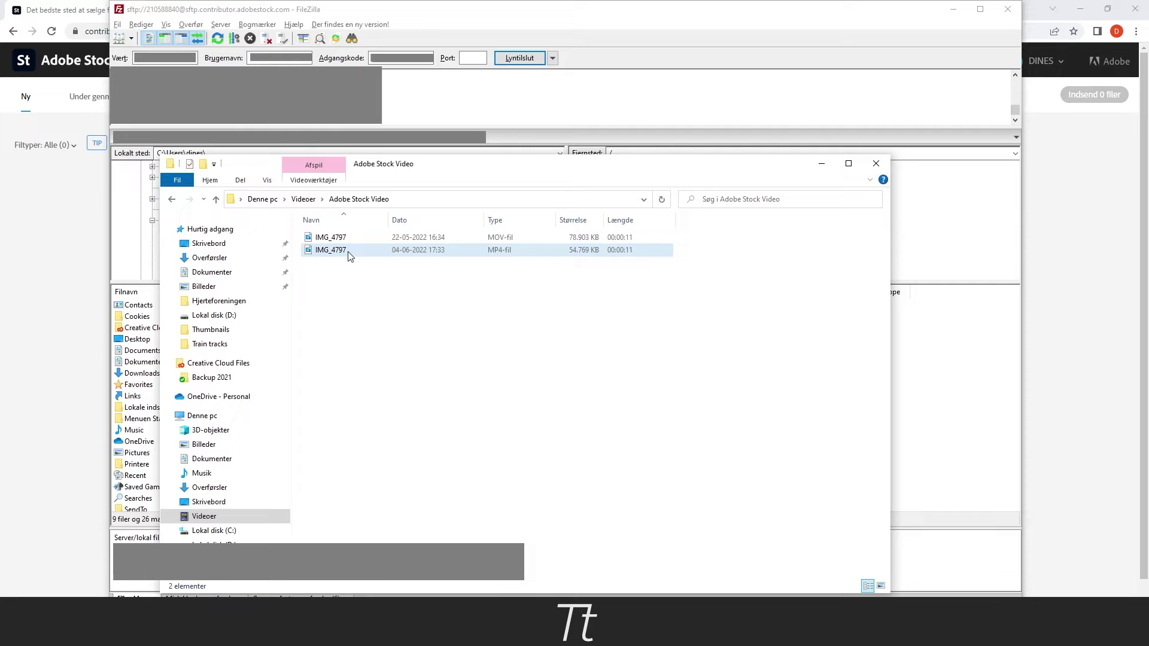
left_click_drag(370, 257, 674, 380)
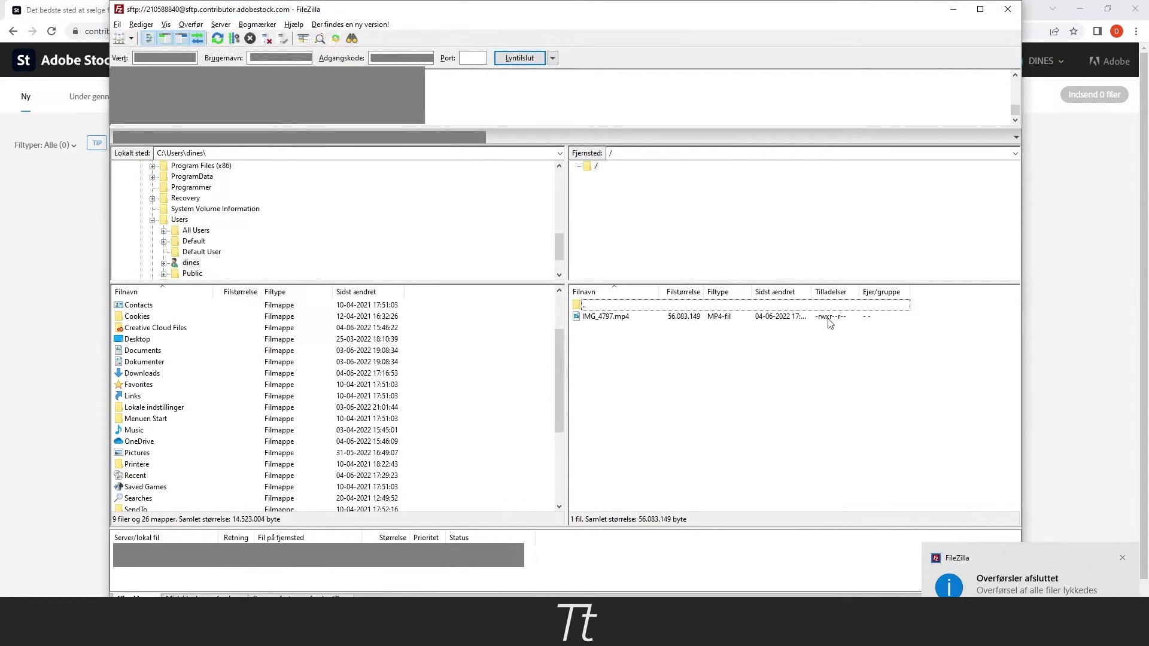
left_click(953, 9)
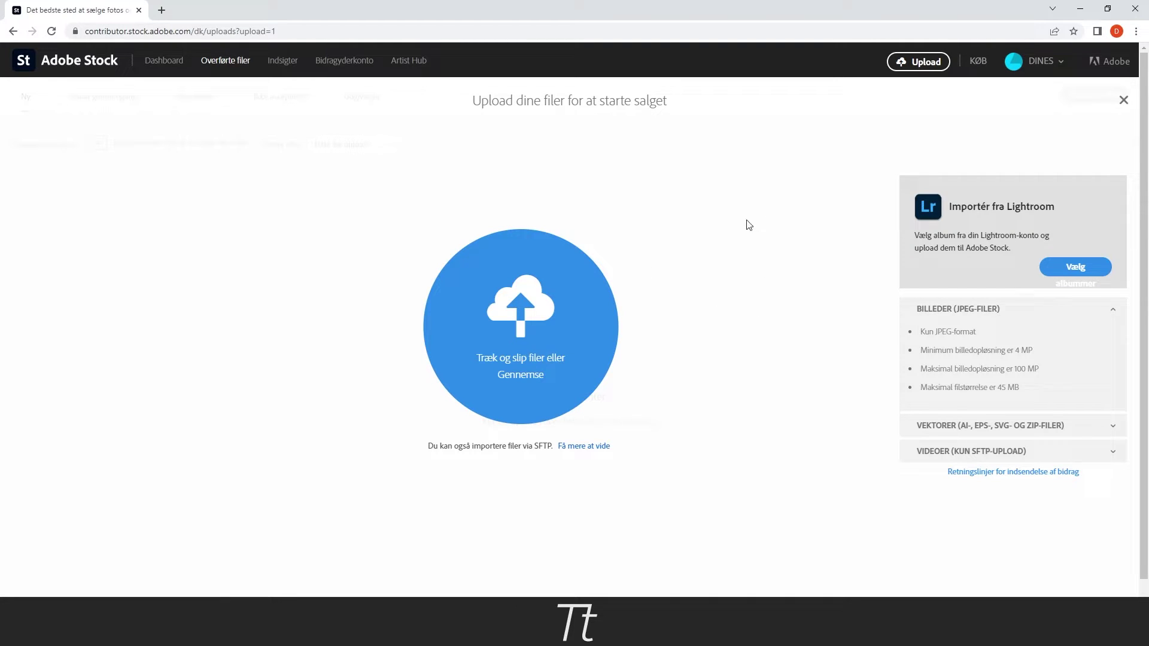
Refresh the Ny (new) uploads so IMG_4797.mp4 appears, then play its 0:11 preview
left_click(1124, 99)
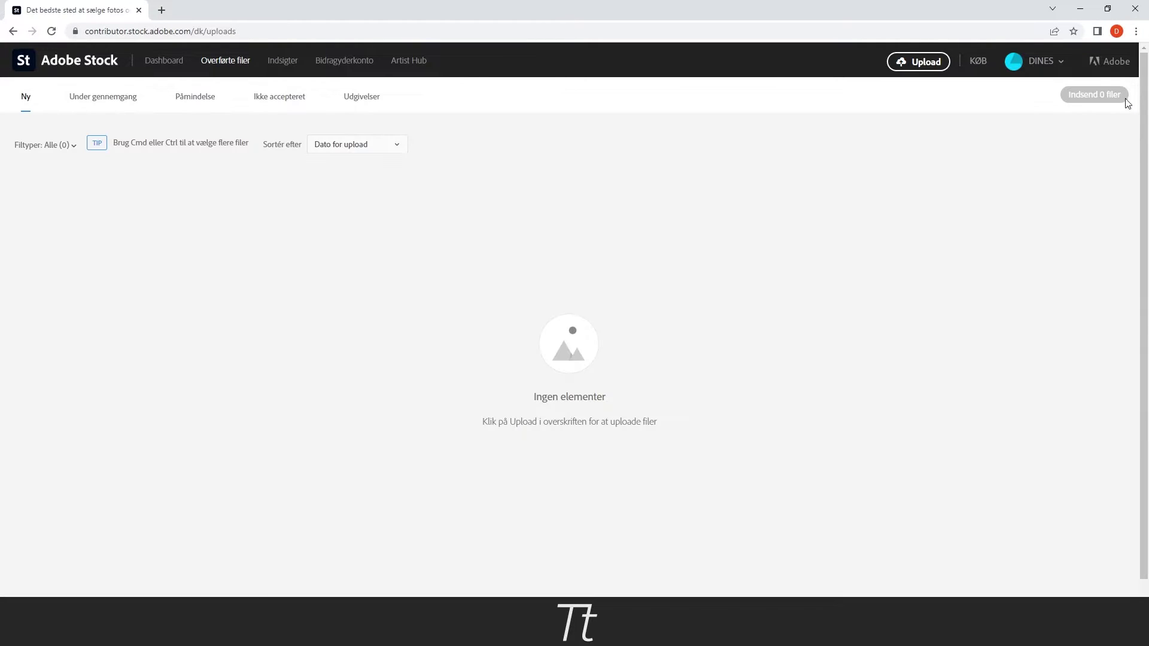
left_click(26, 103)
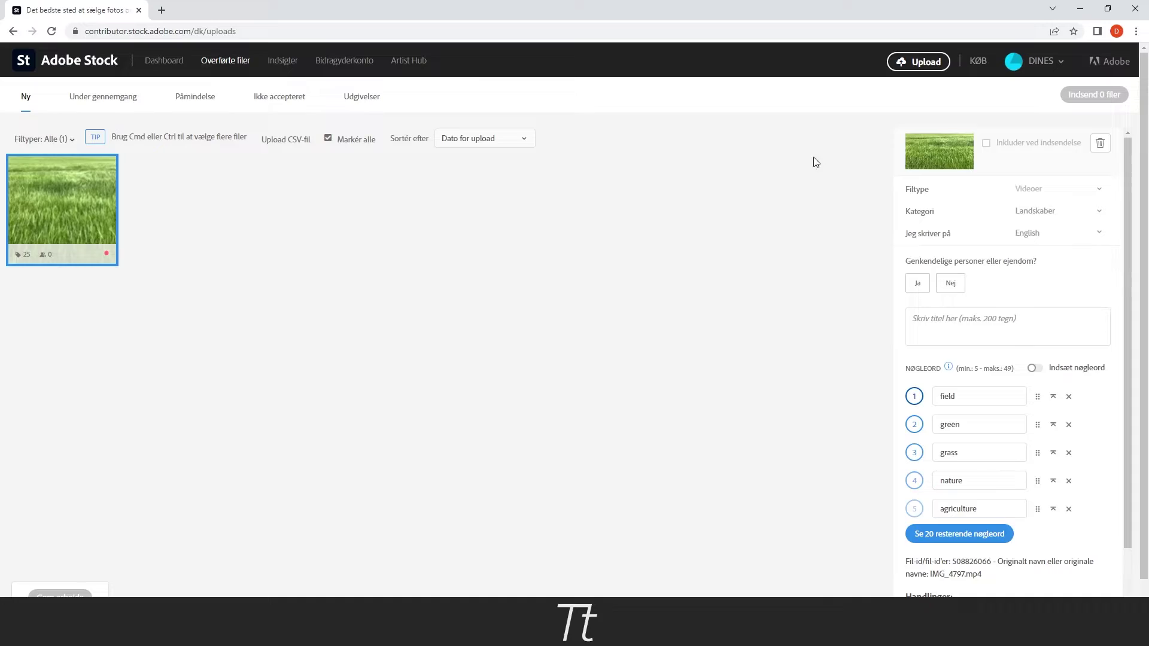
left_click(938, 148)
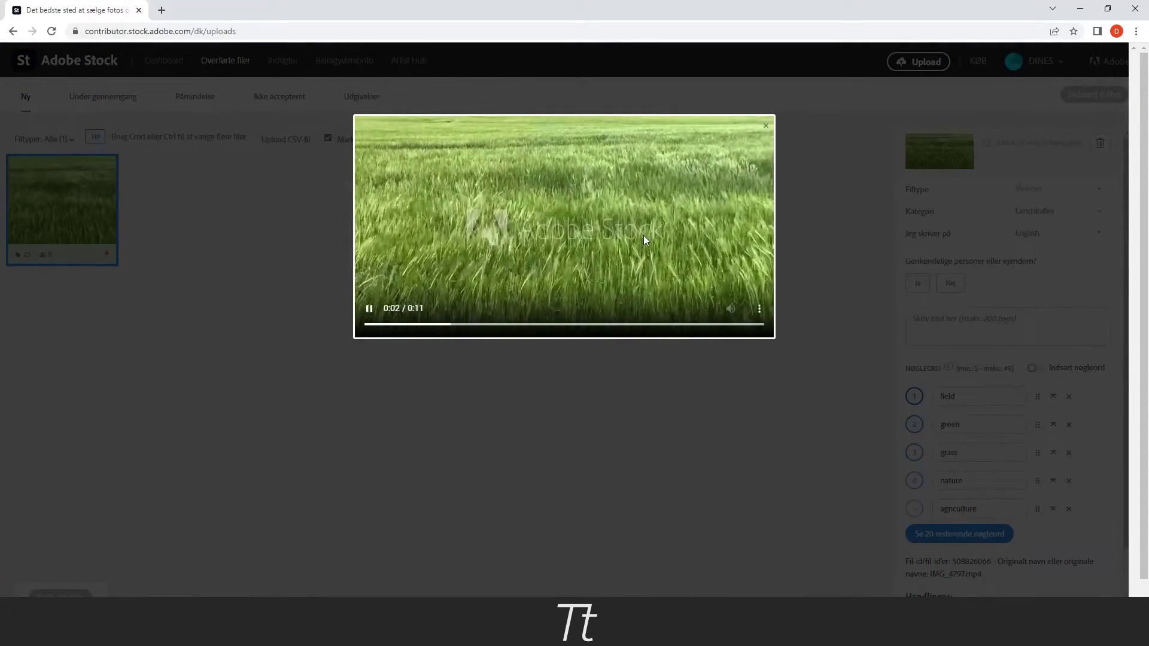
Keep category Landskaber and keyword language English, and answer Nej to recognisable people or property
left_click(812, 224)
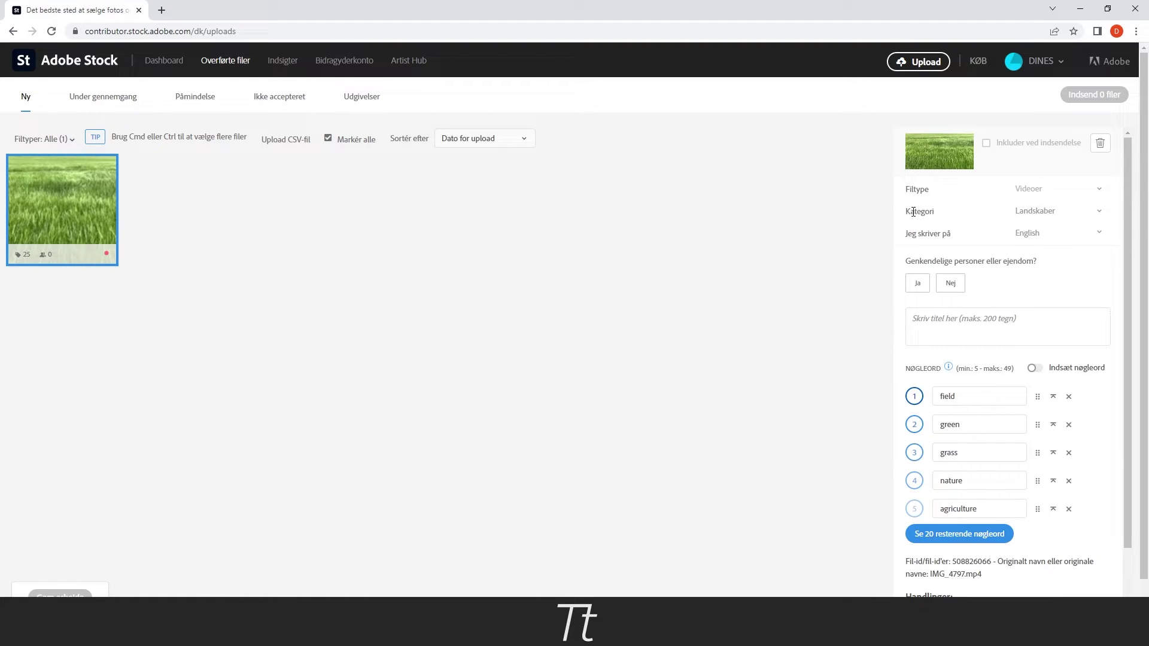
left_click(1052, 211)
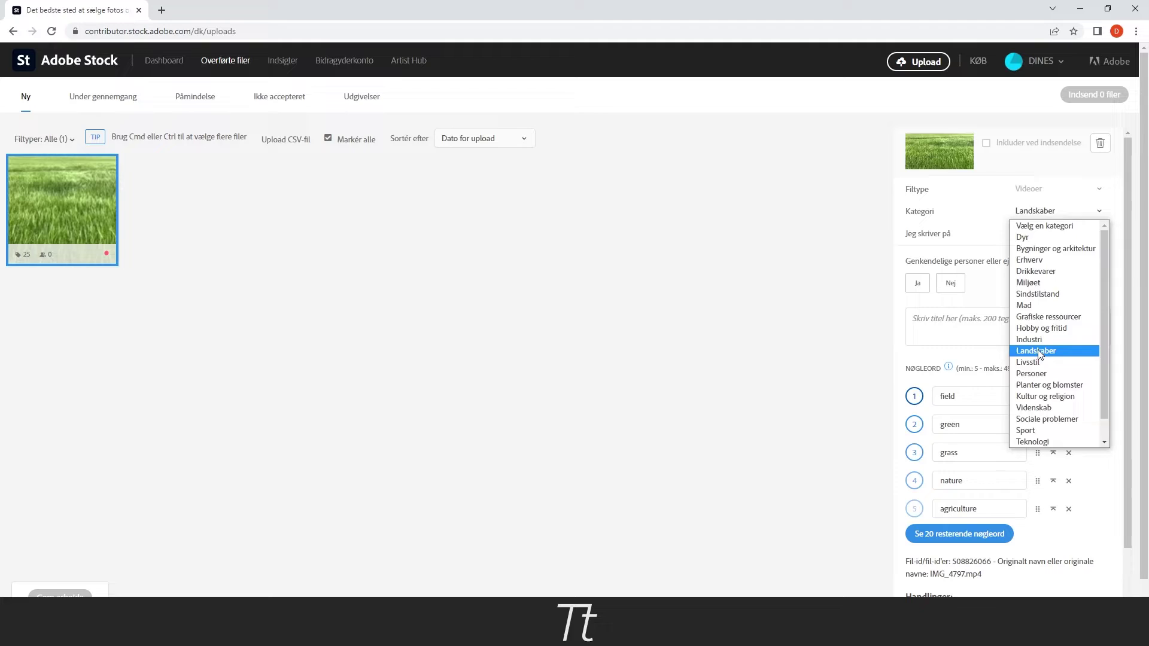
left_click(1065, 350)
left_click(1029, 237)
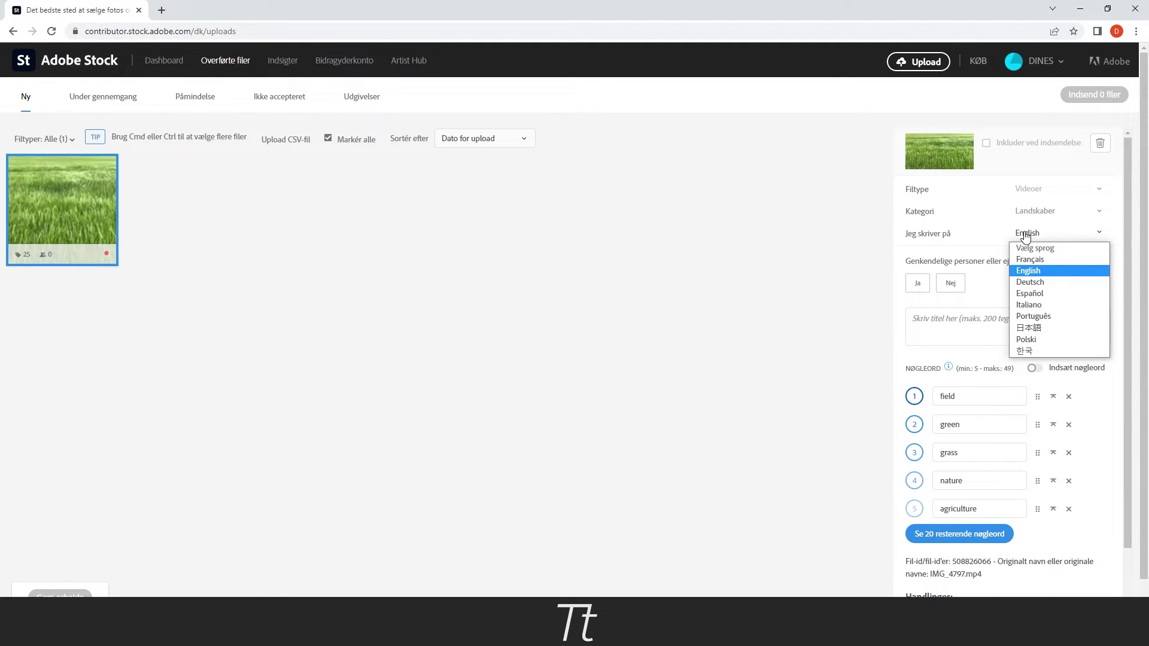
left_click(1041, 274)
left_click(956, 283)
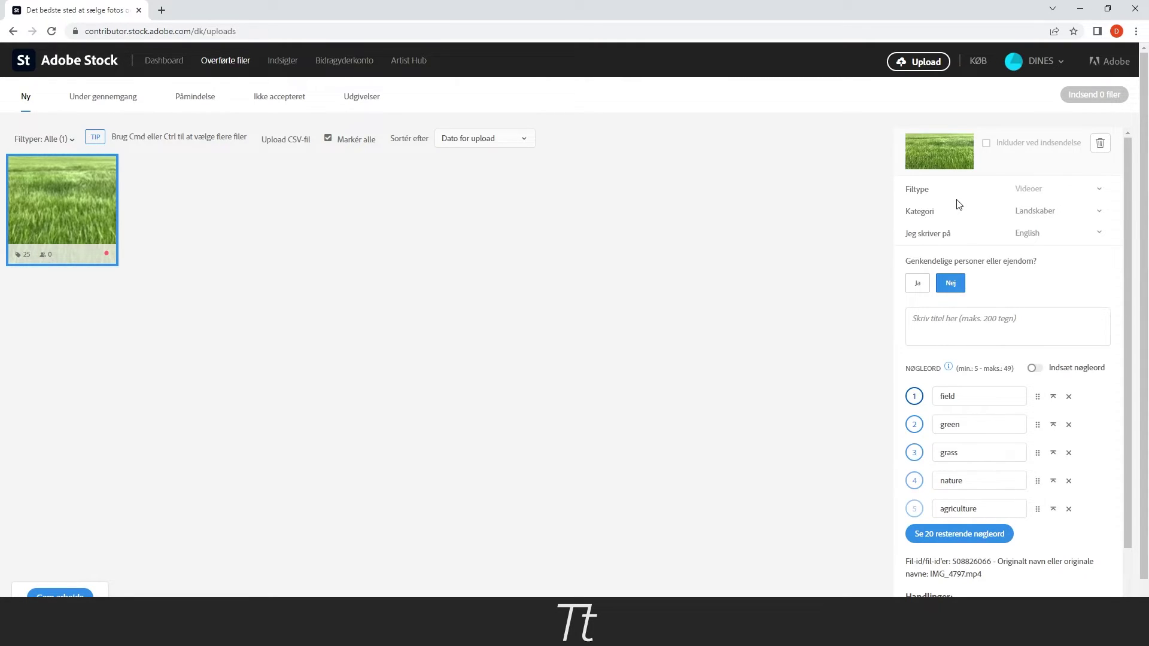
Title the clip 'green wheat field in the wind' and turn on Indsæt nøgleord for editable keywords
left_click(957, 319)
left_click(862, 312)
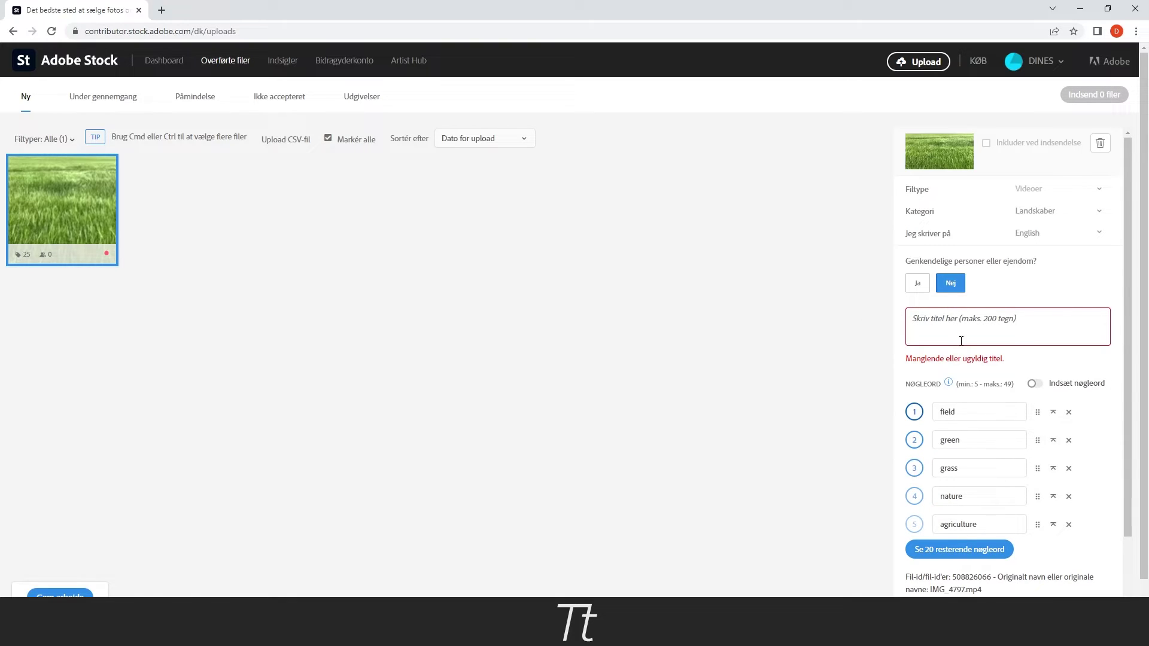
left_click(951, 320)
type("gre")
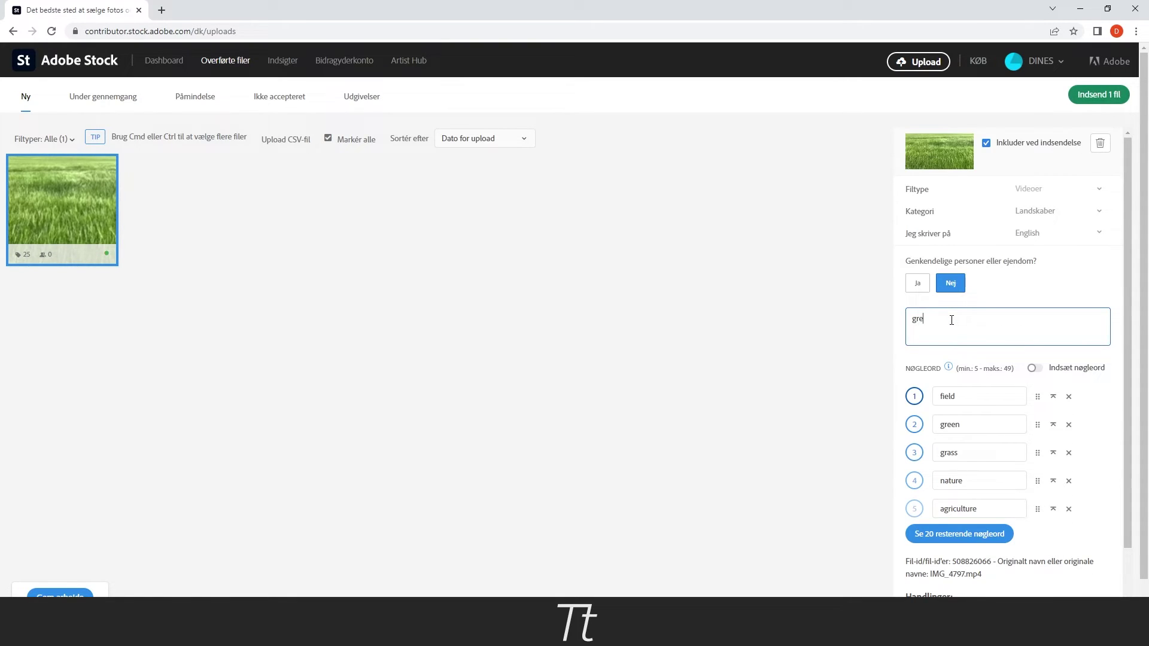
type("en wheat field in the wind")
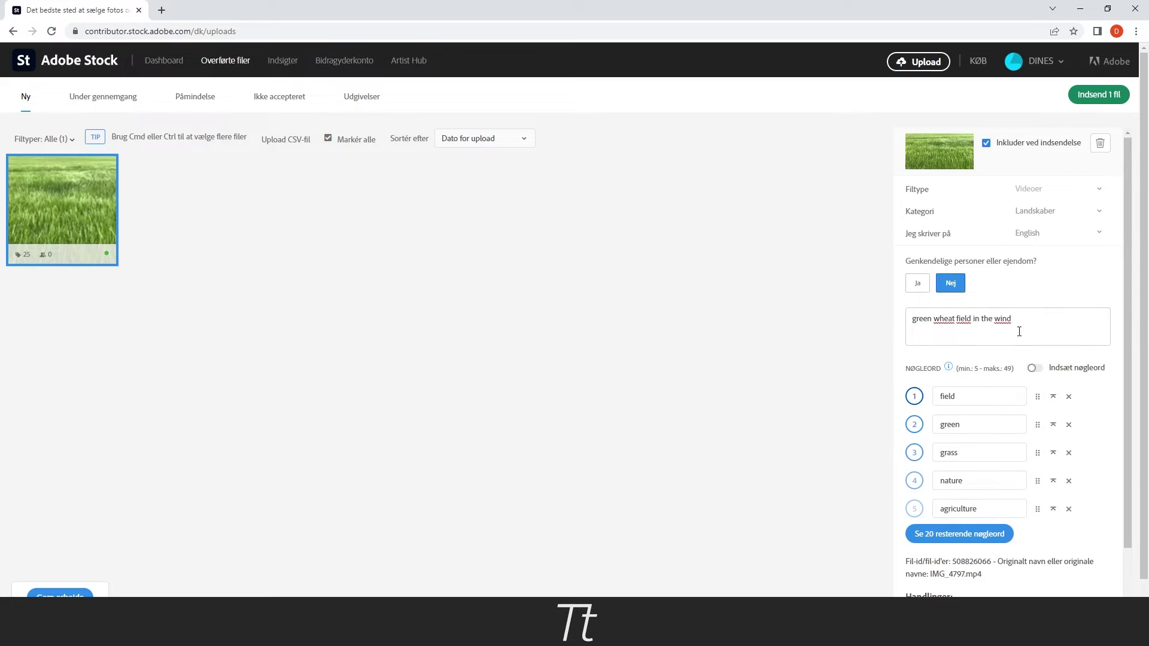
scroll(1009, 323, "down", 1)
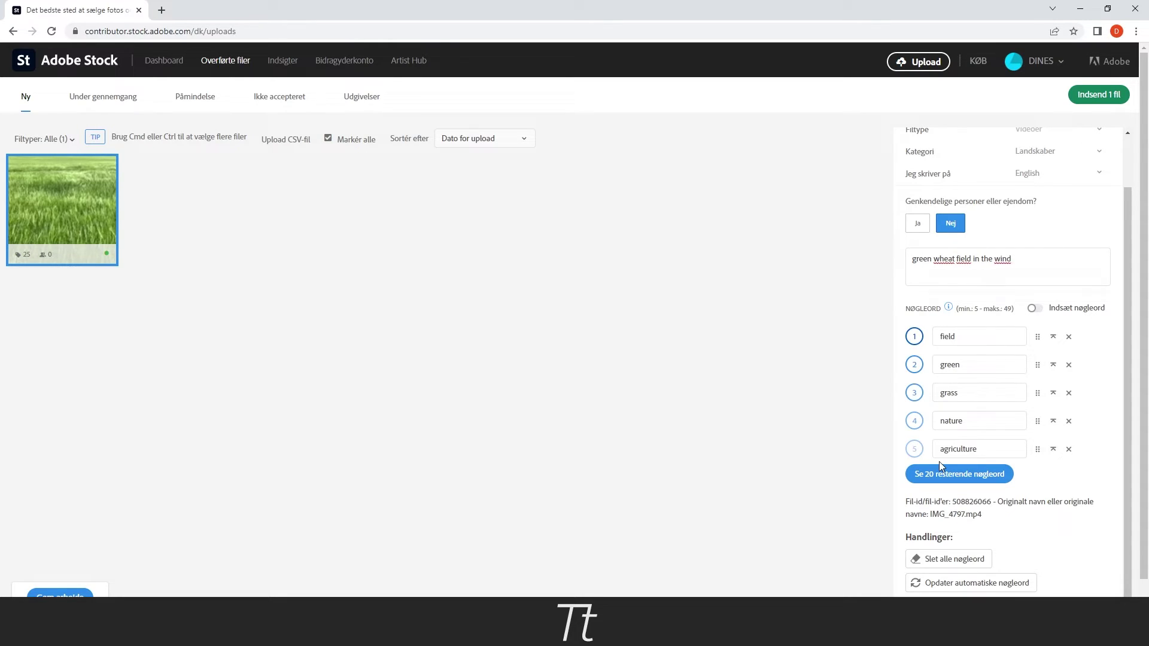
left_click(1034, 308)
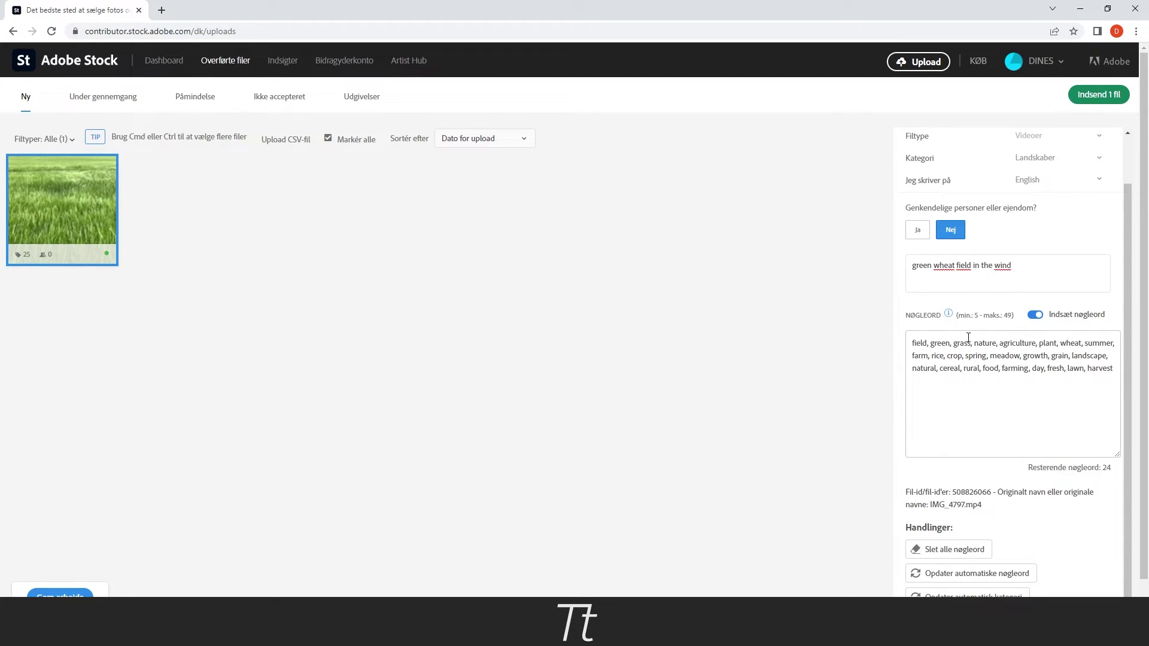
Submit the one finished grass clip with Indsend 1 fil and confirm Send
scroll(960, 345, "up", 2)
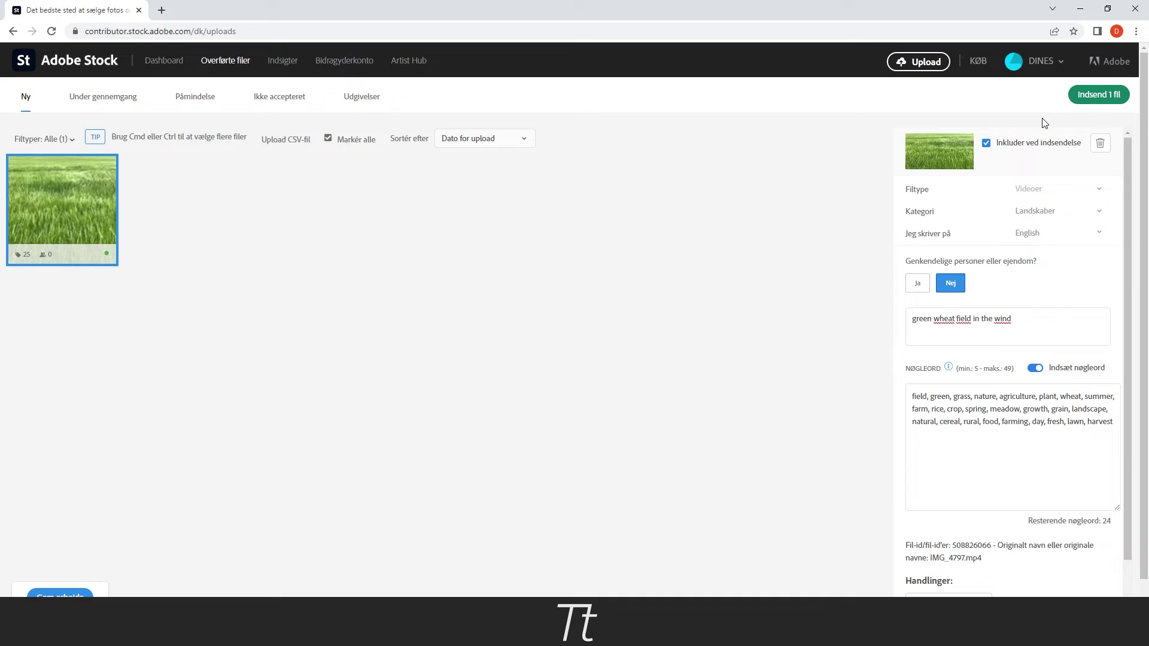
left_click(1098, 96)
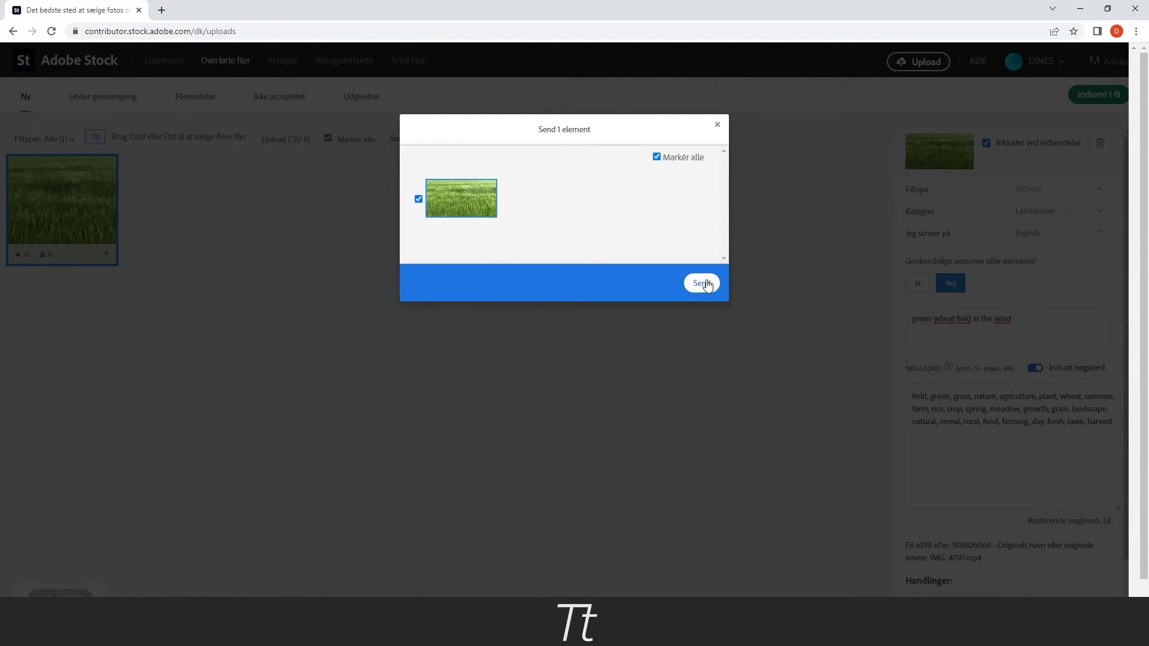
left_click(705, 285)
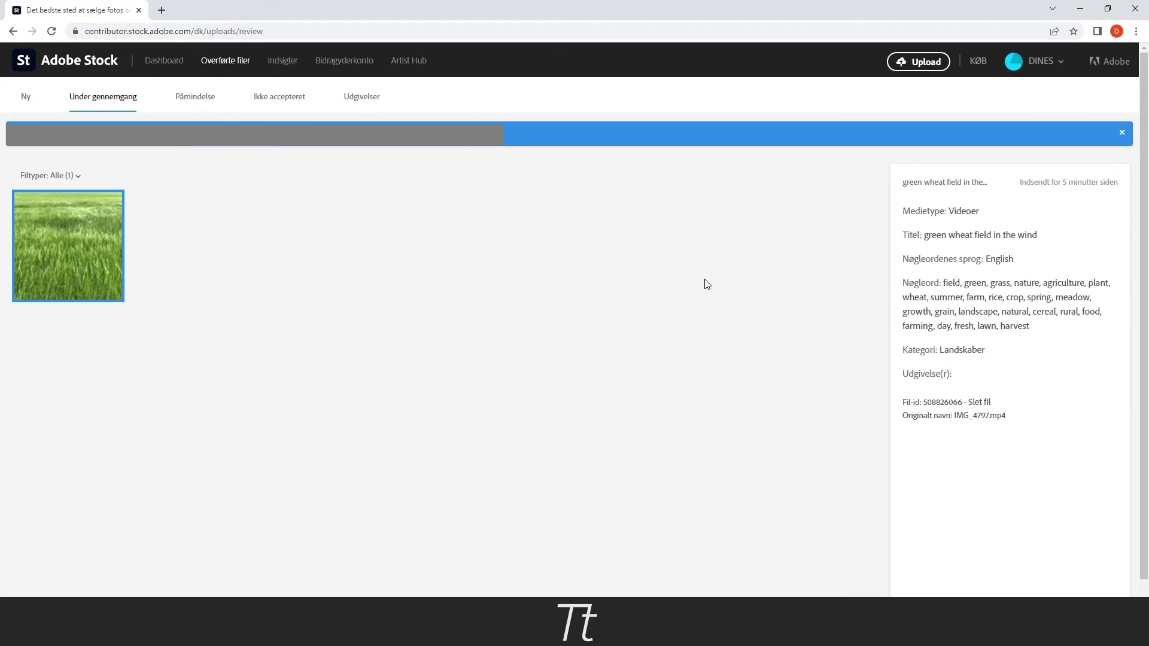